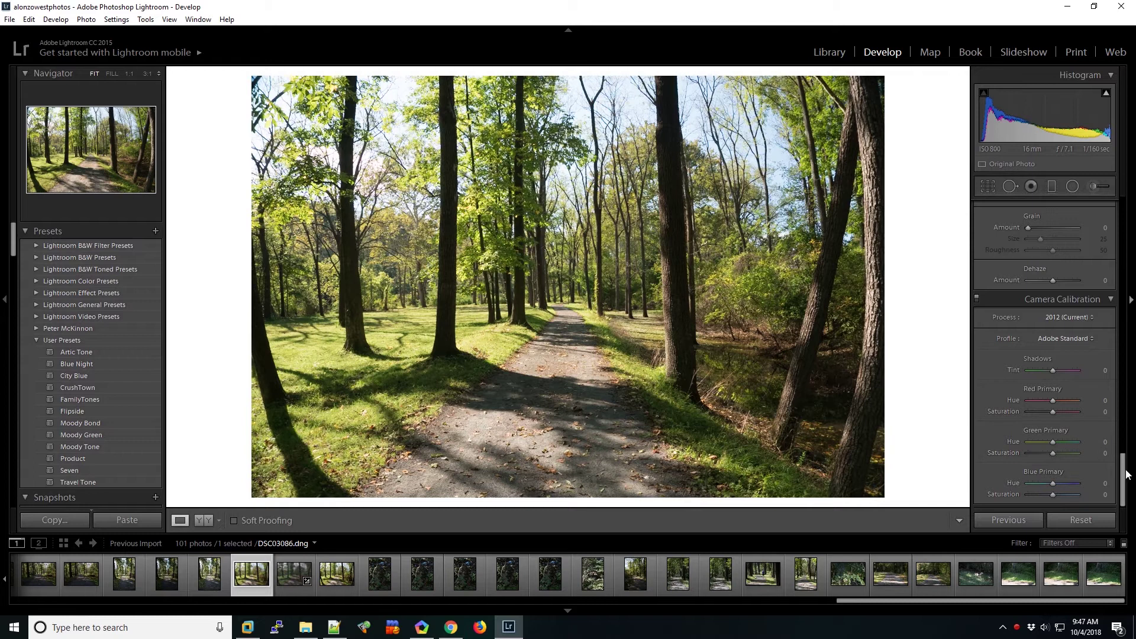
Enable profile corrections and chromatic aberration removal for the photo in Lens Corrections
left_click(1130, 464)
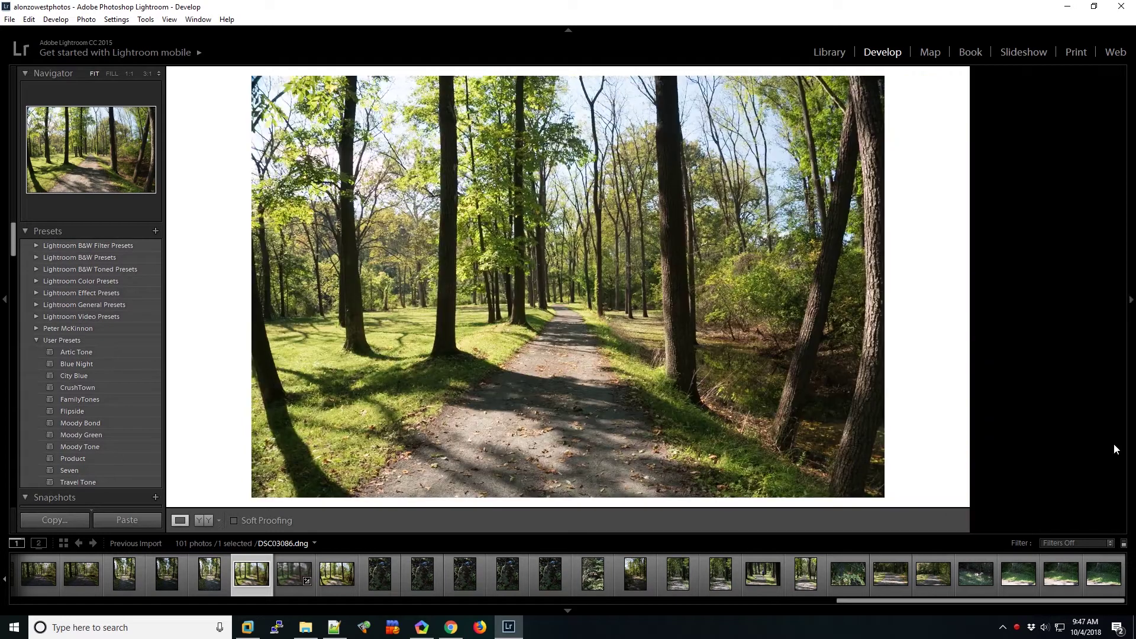
left_click_drag(1119, 490, 1123, 423)
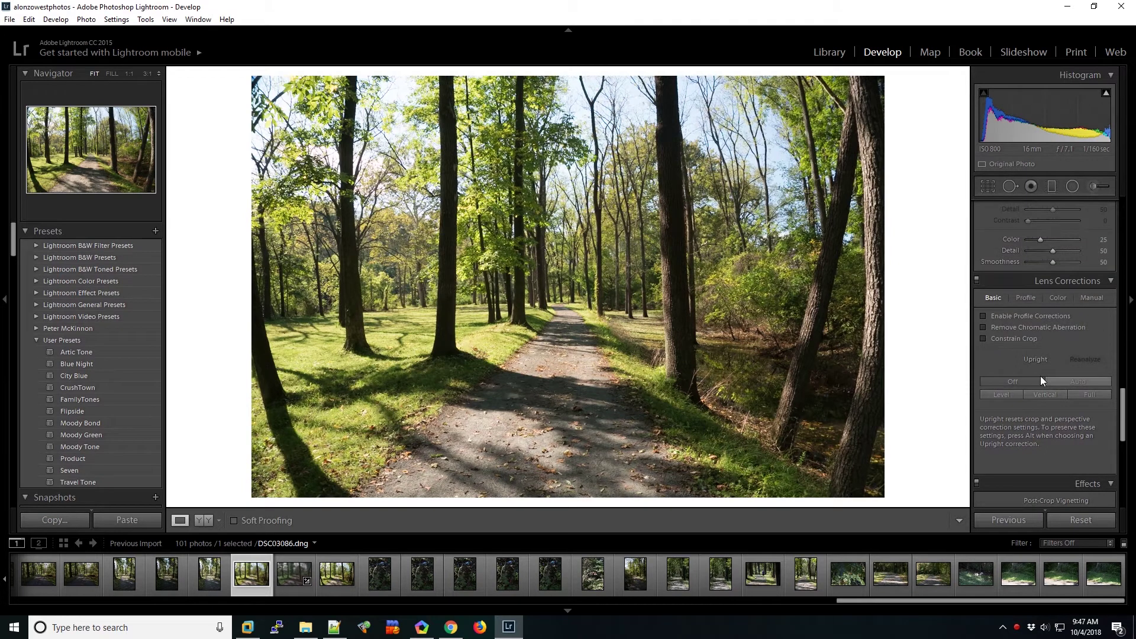
left_click(982, 316)
left_click(983, 327)
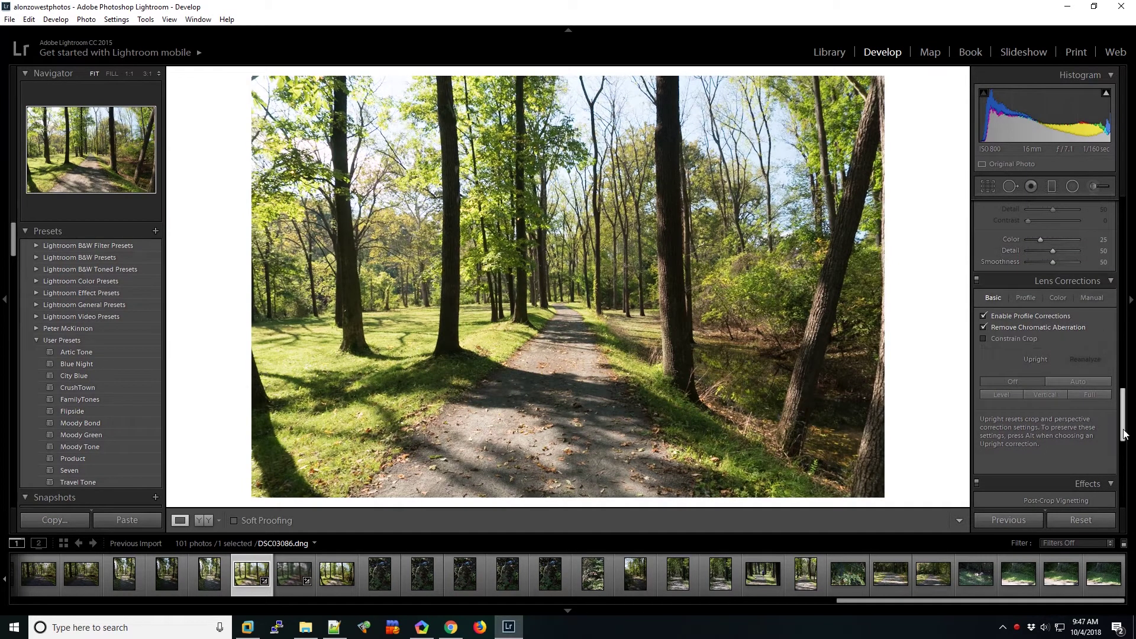
Check which areas of the photo have clipped highlights
left_click_drag(1126, 434, 1121, 239)
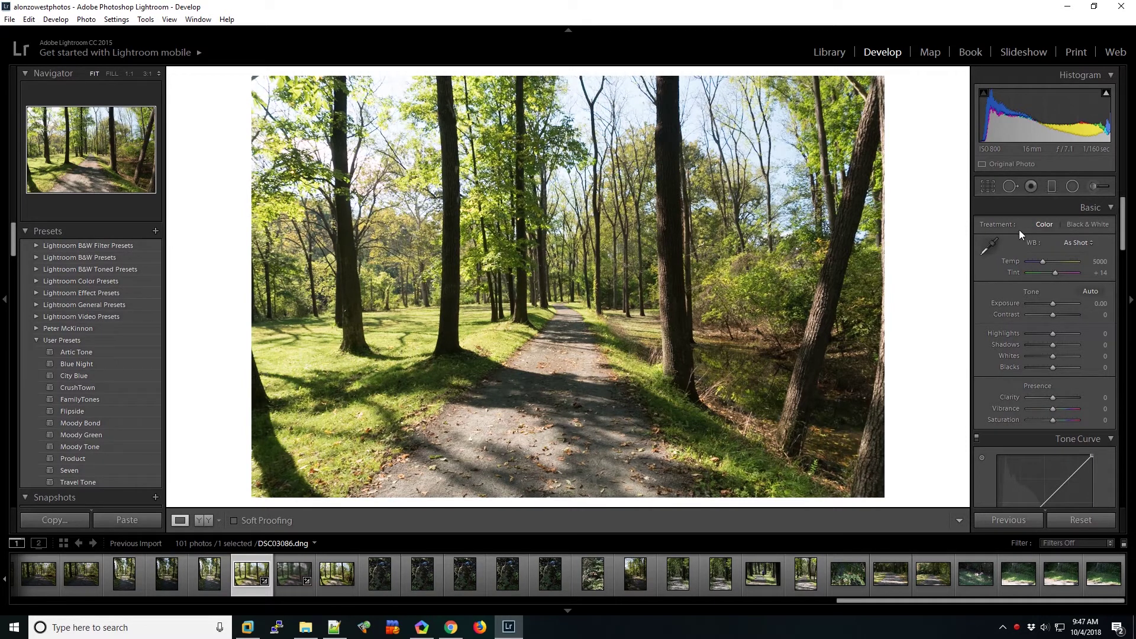
mouse_move(1106, 94)
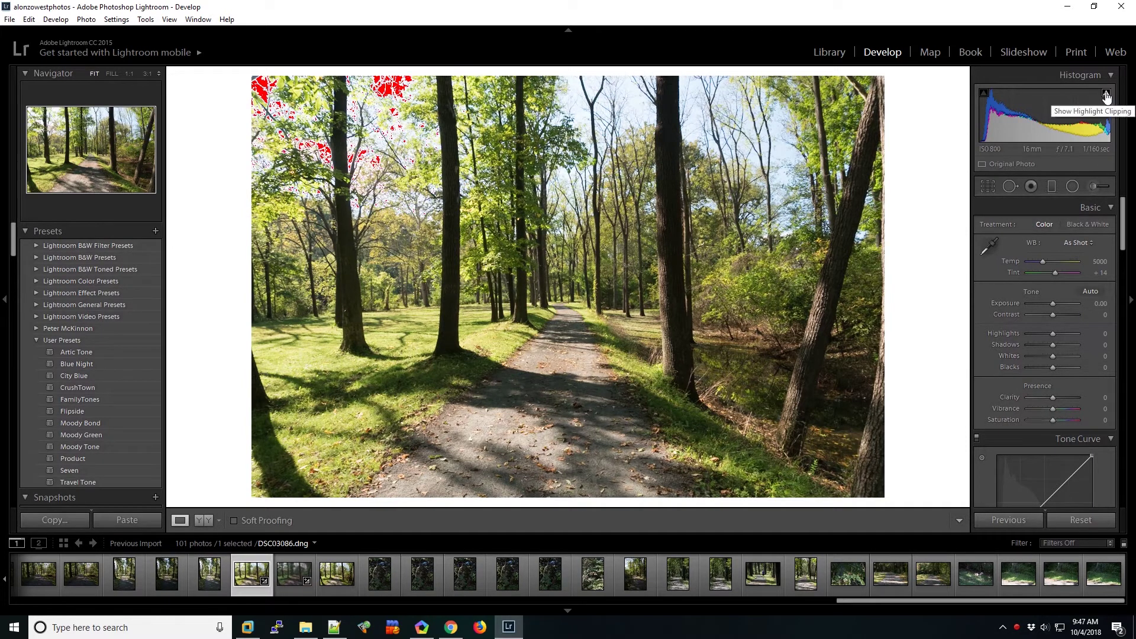
left_click(1106, 93)
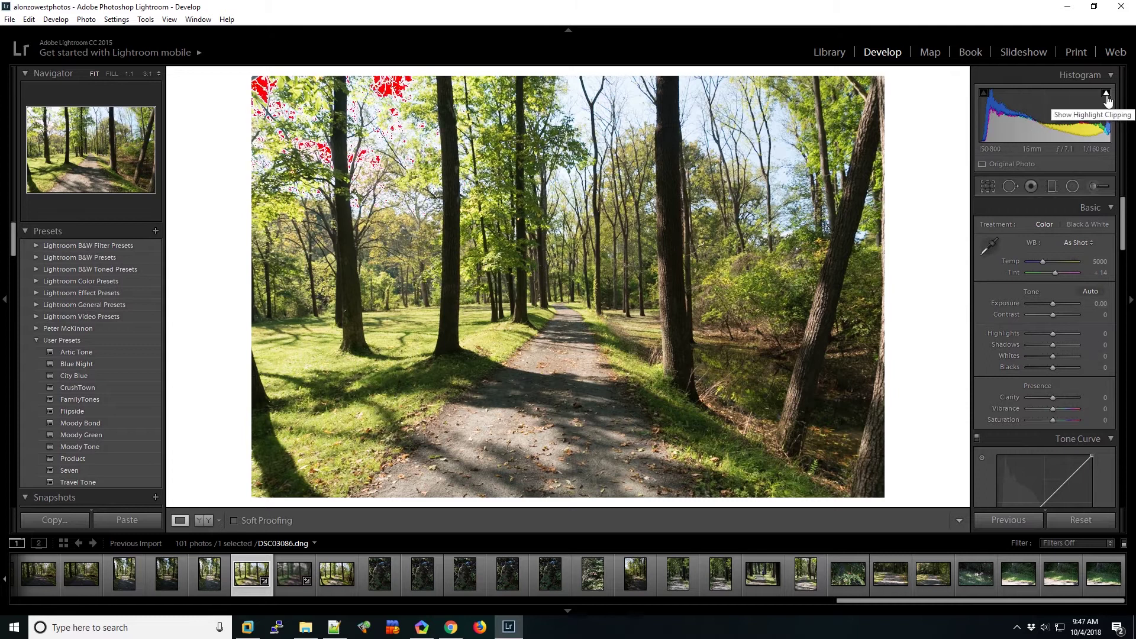
Crop the photo to a 4 x 5 / 8 x 10 aspect ratio in portrait orientation, centred on the path
left_click(986, 188)
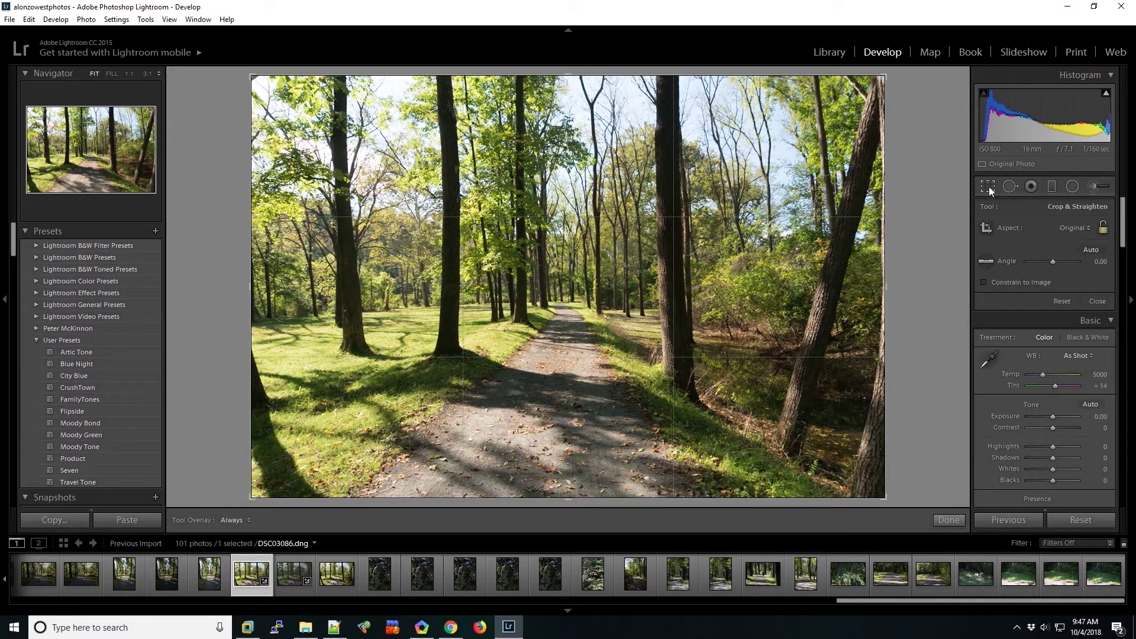
left_click(1077, 229)
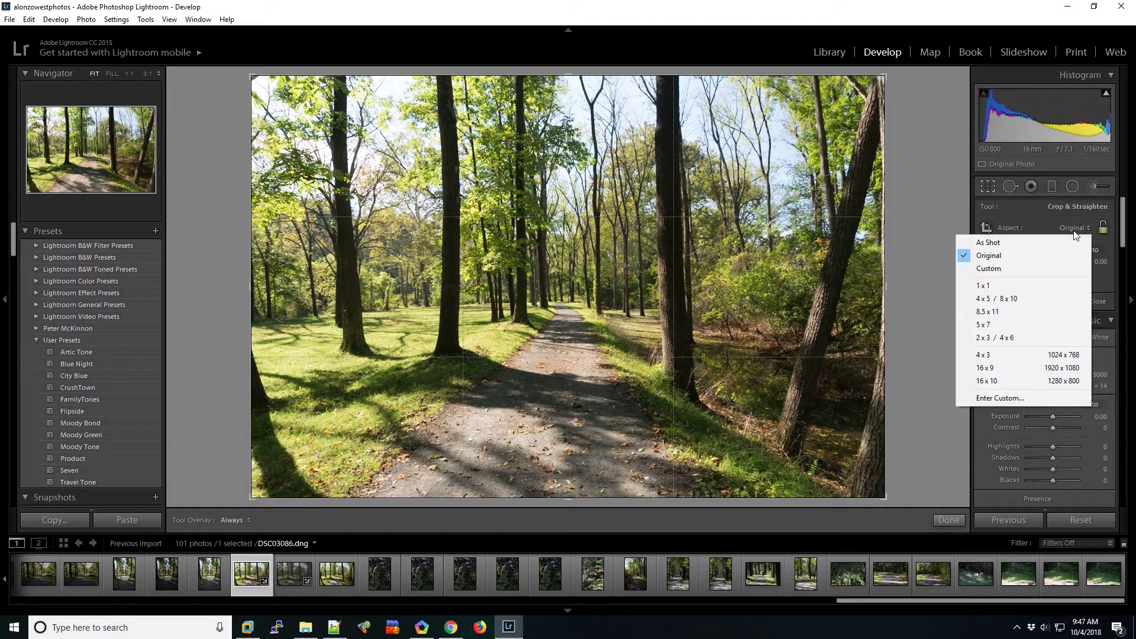
left_click(1039, 298)
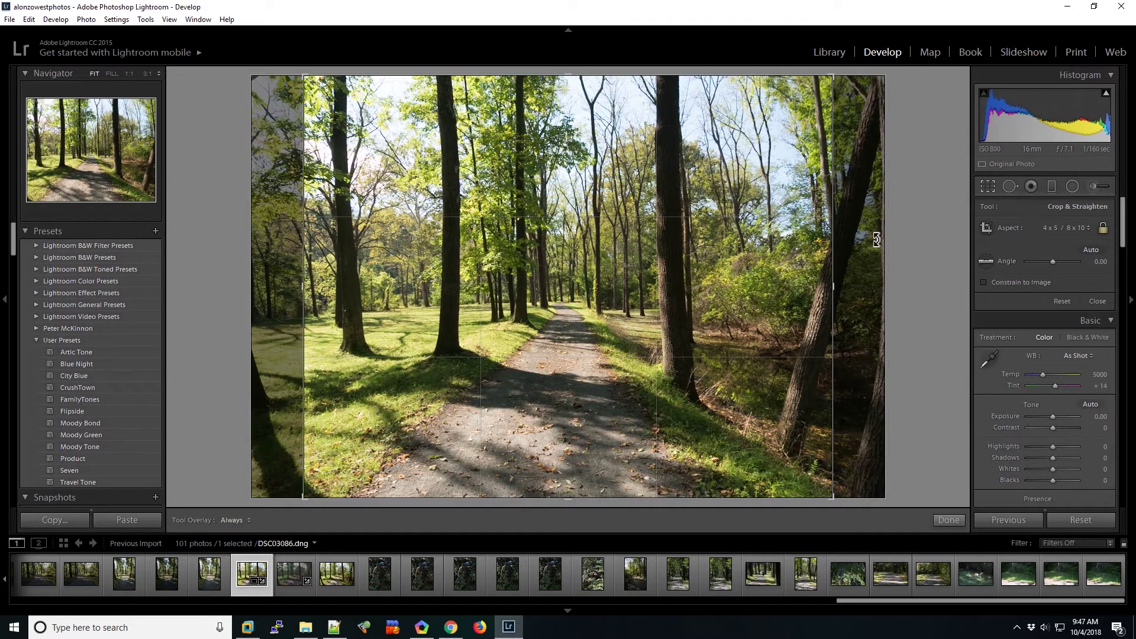
key("x")
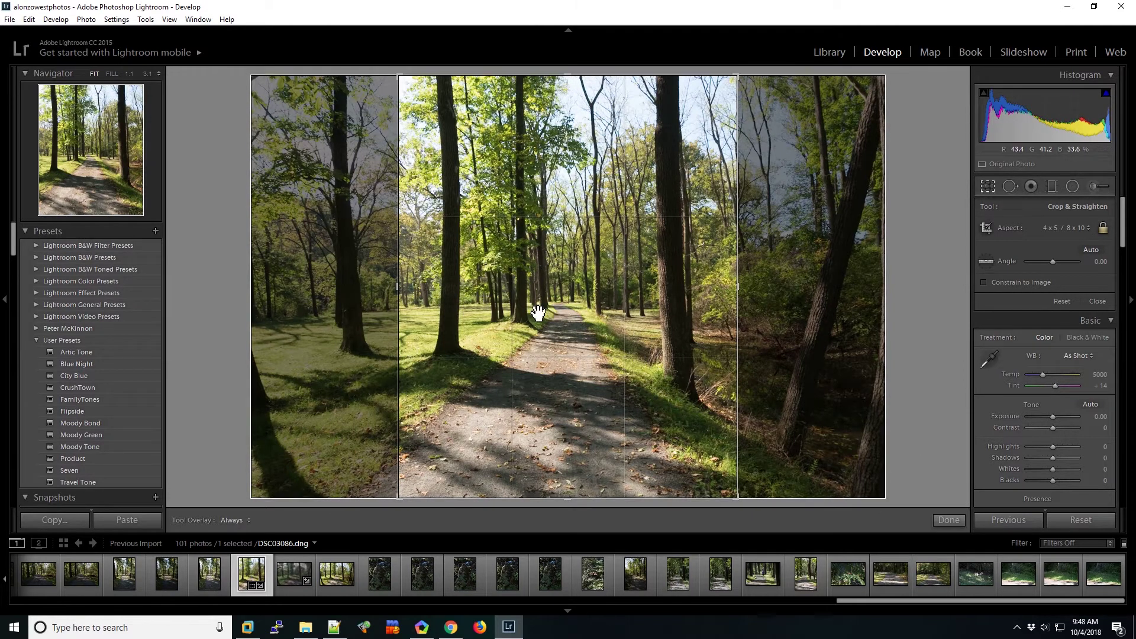
left_click(949, 519)
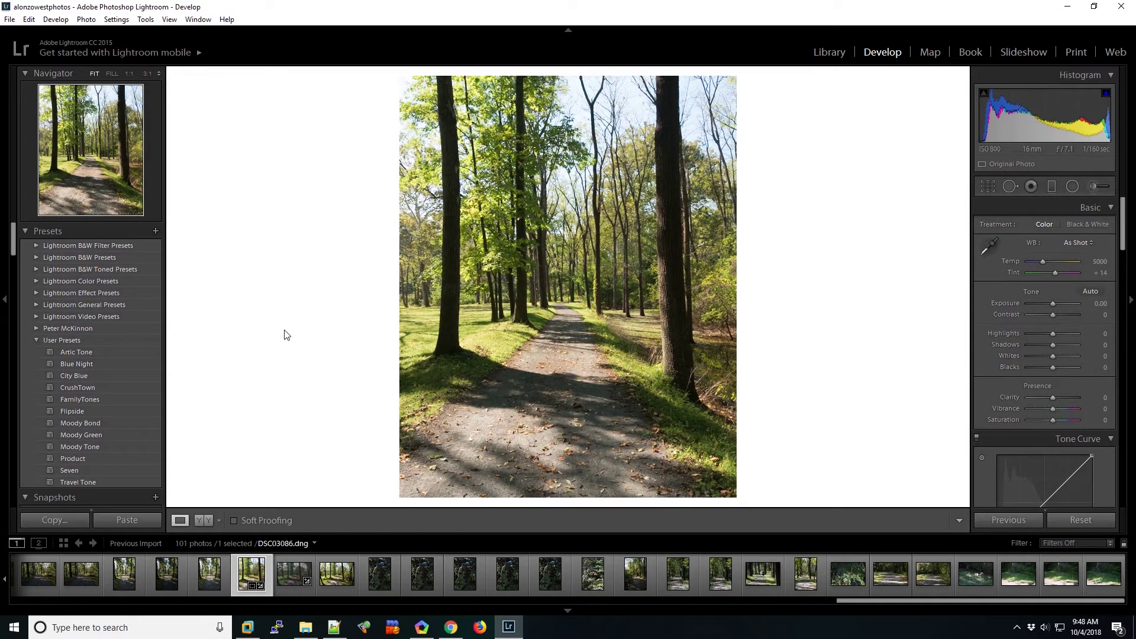
Try the Moody Green user preset on the photo and undo it
mouse_move(74, 432)
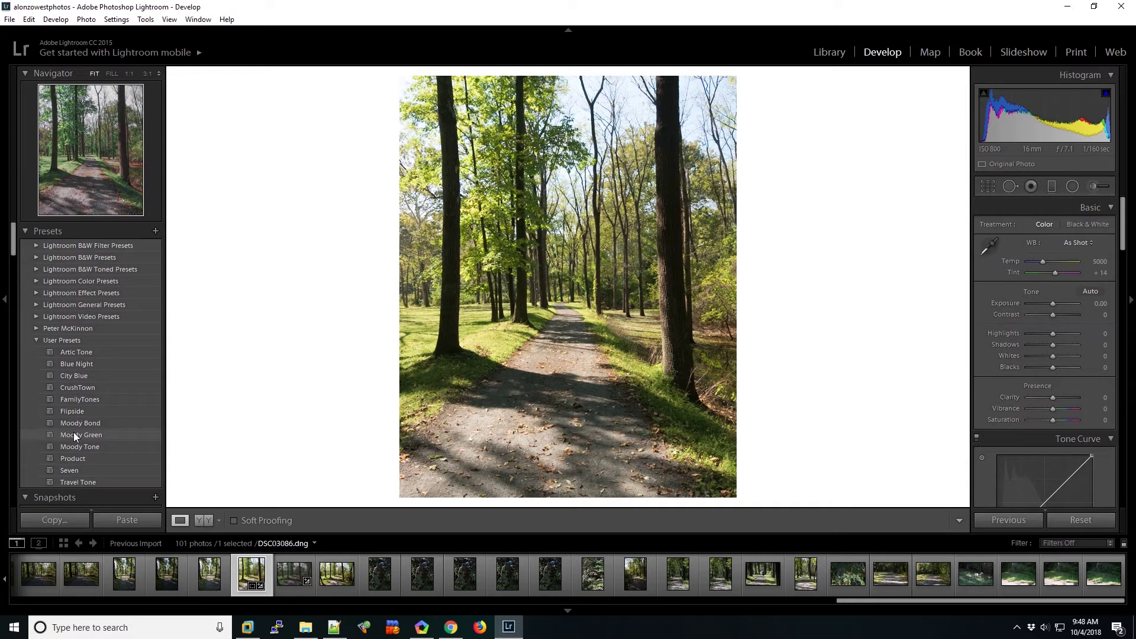
left_click(74, 433)
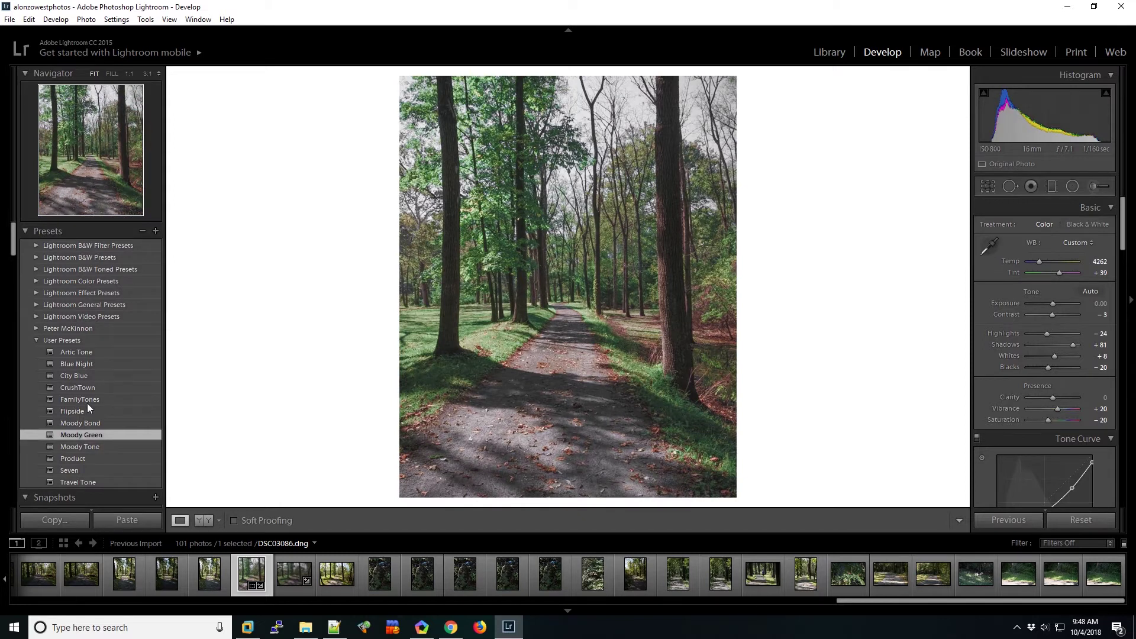
scroll(108, 386, "down", 3)
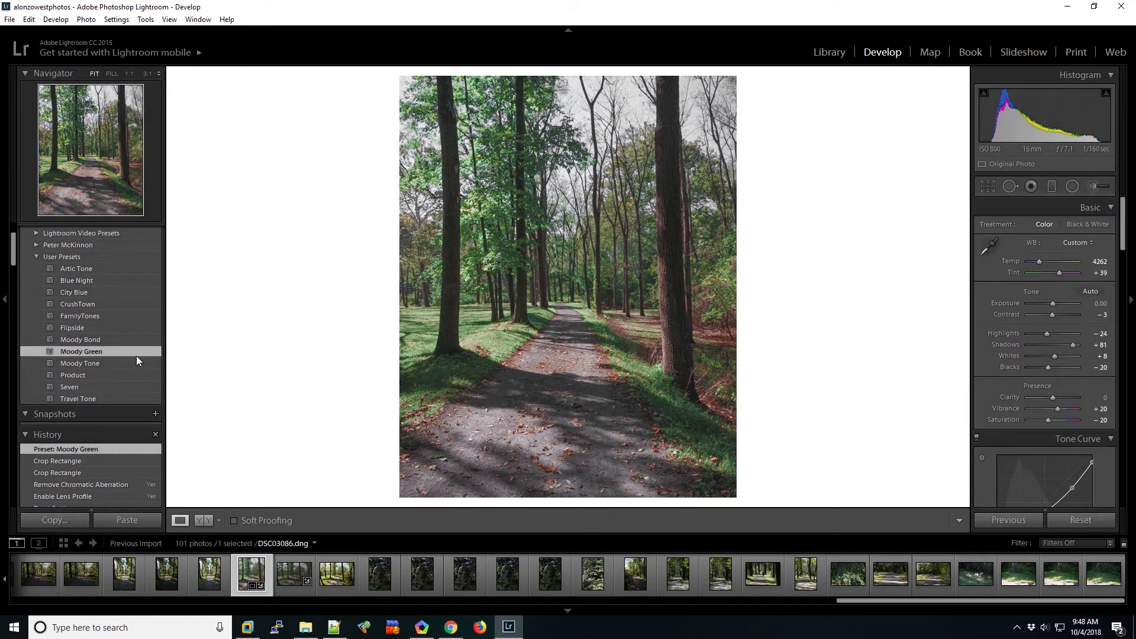
scroll(107, 352, "up", 3)
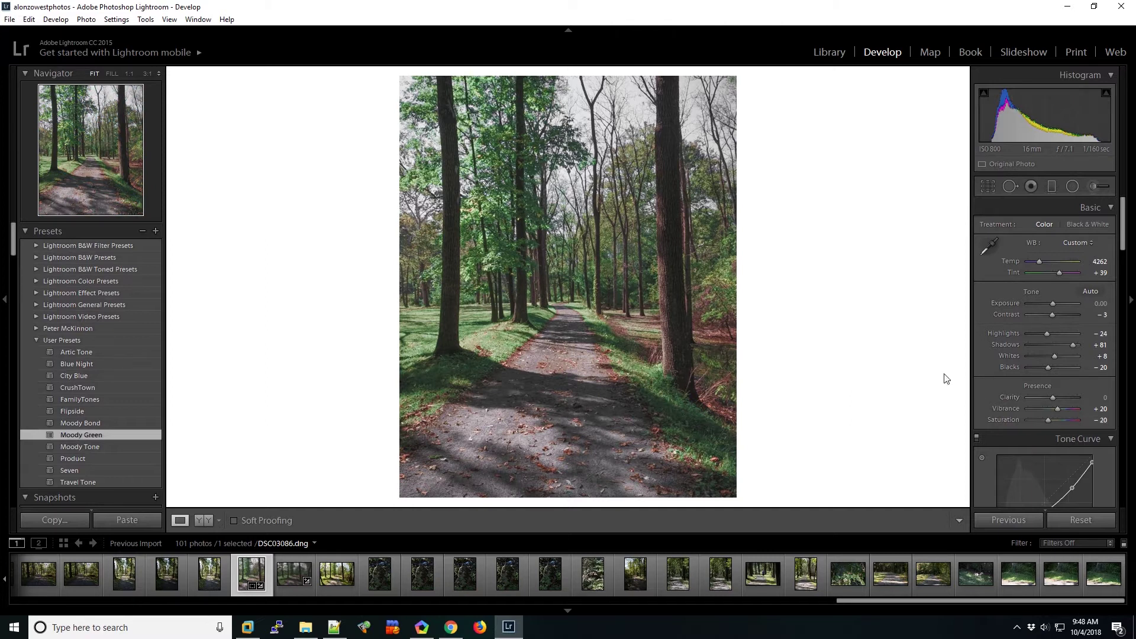
key("ctrl+z")
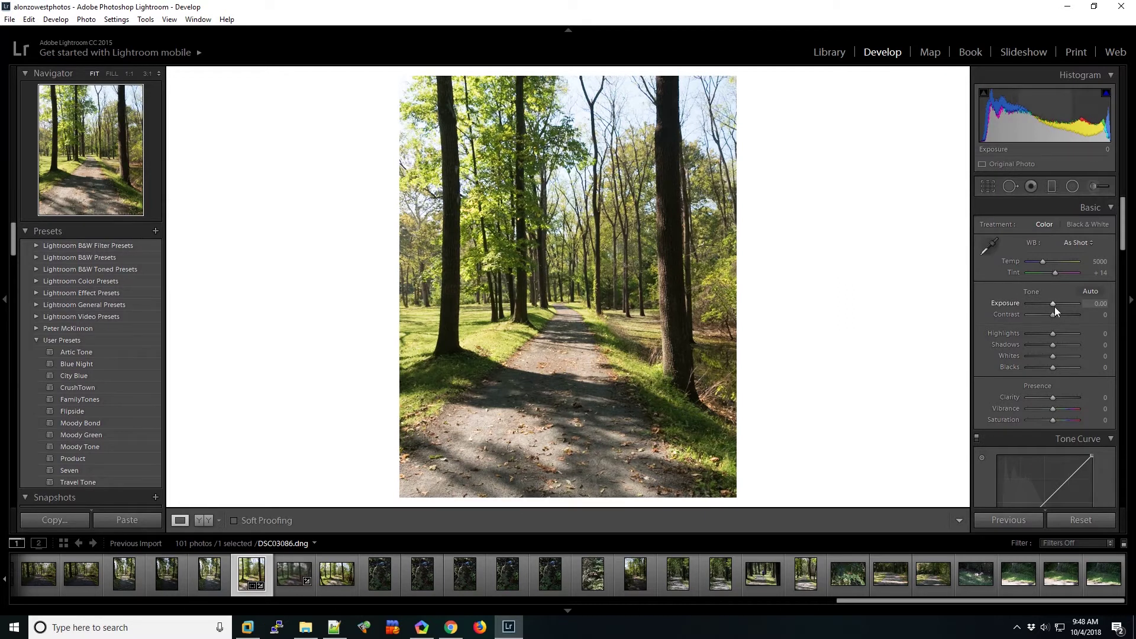
Set the photo's basic tone to Exposure -0.36, Highlights -26, Whites -5 and Contrast -19
left_click_drag(1053, 303, 1052, 303)
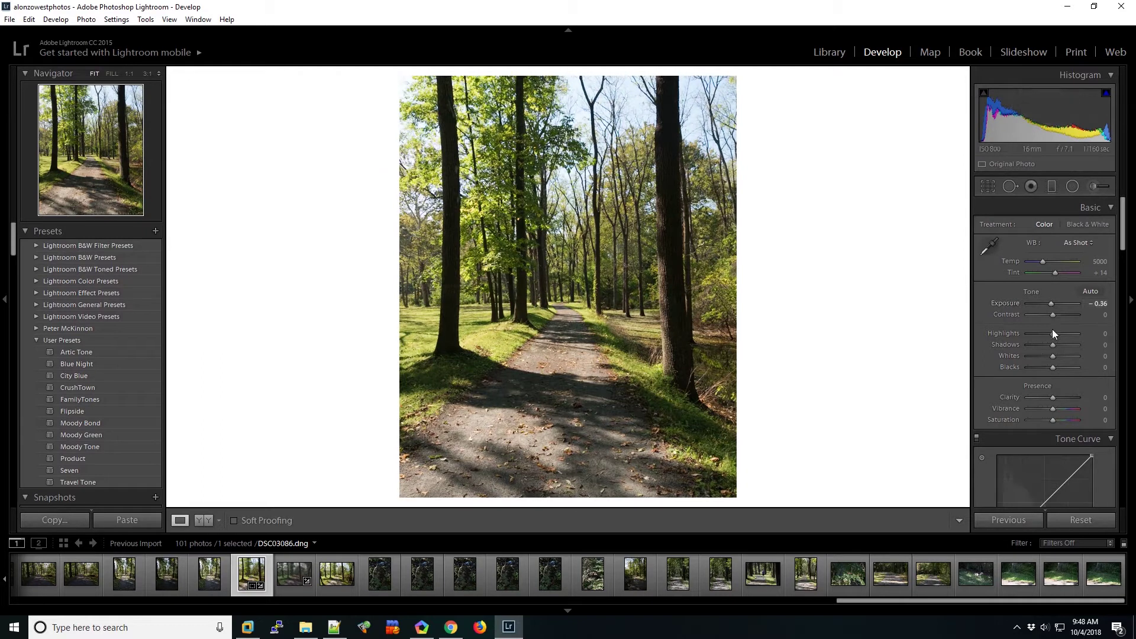
left_click_drag(1052, 333, 1048, 337)
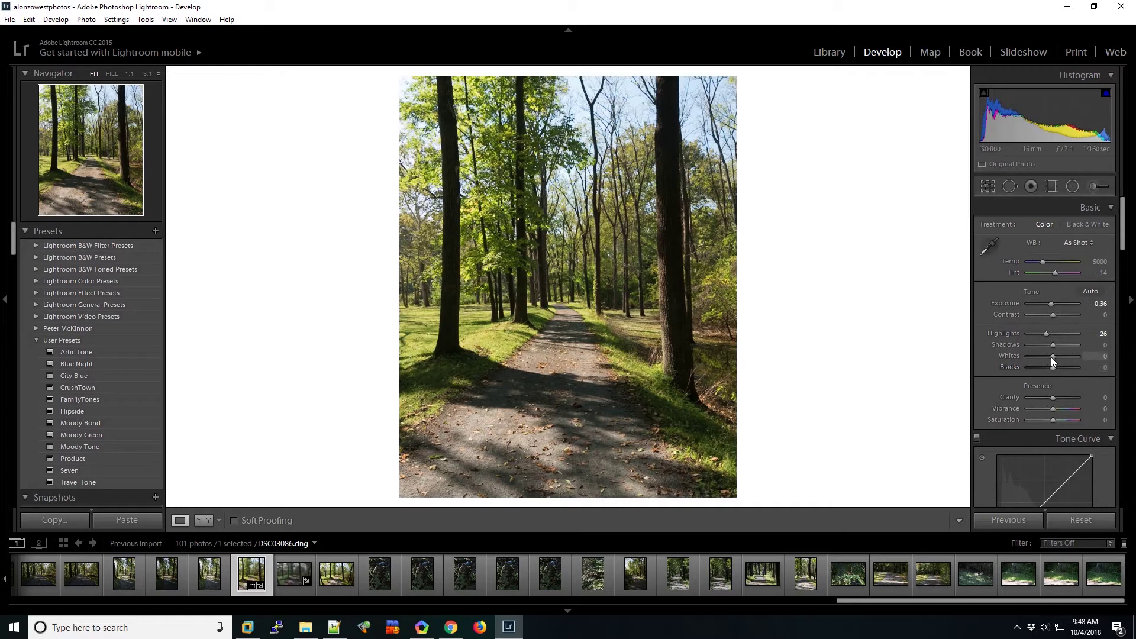
left_click_drag(1051, 358, 1050, 357)
left_click_drag(1053, 315, 1049, 320)
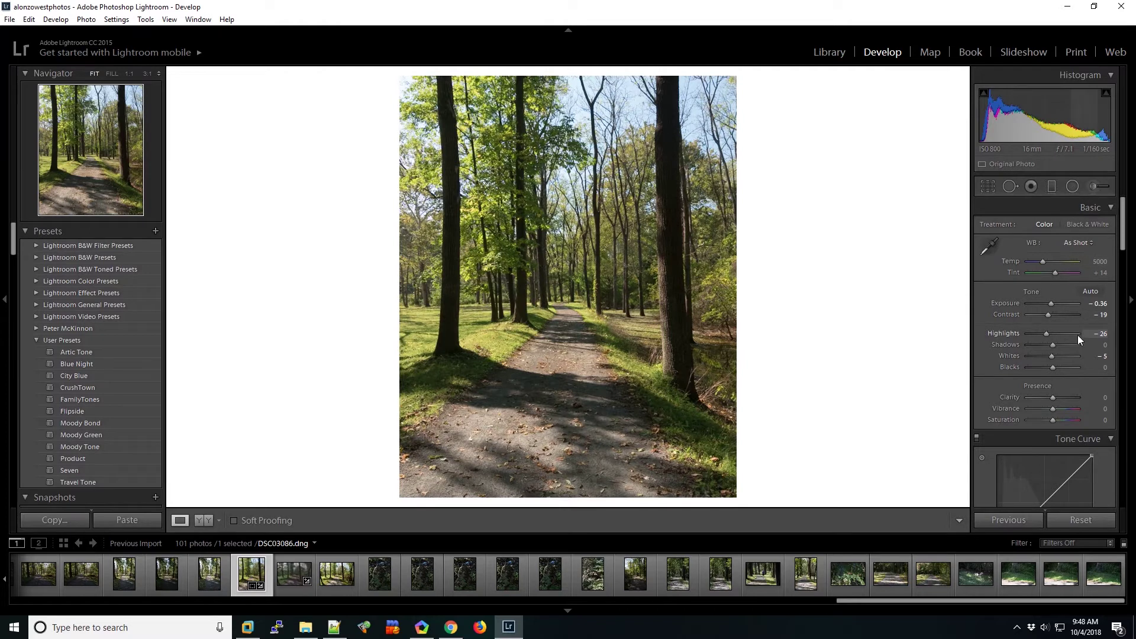
Add a radial filter with a non-inverted mask as a tall ellipse centred on the far end of the path
left_click(1073, 187)
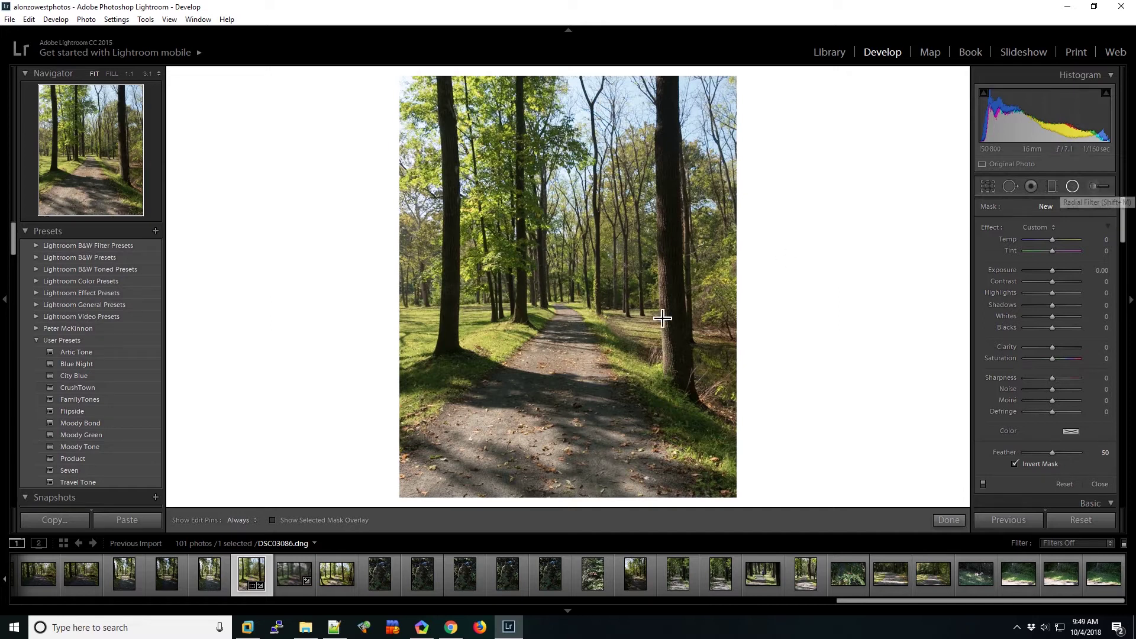
left_click(1015, 464)
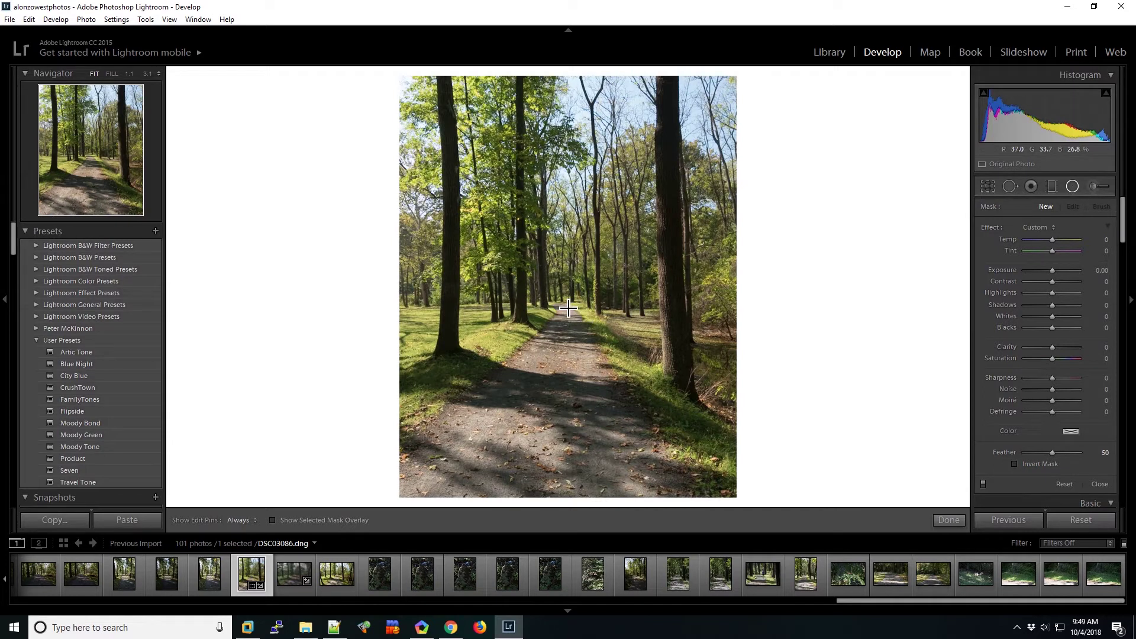
left_click_drag(565, 304, 663, 466)
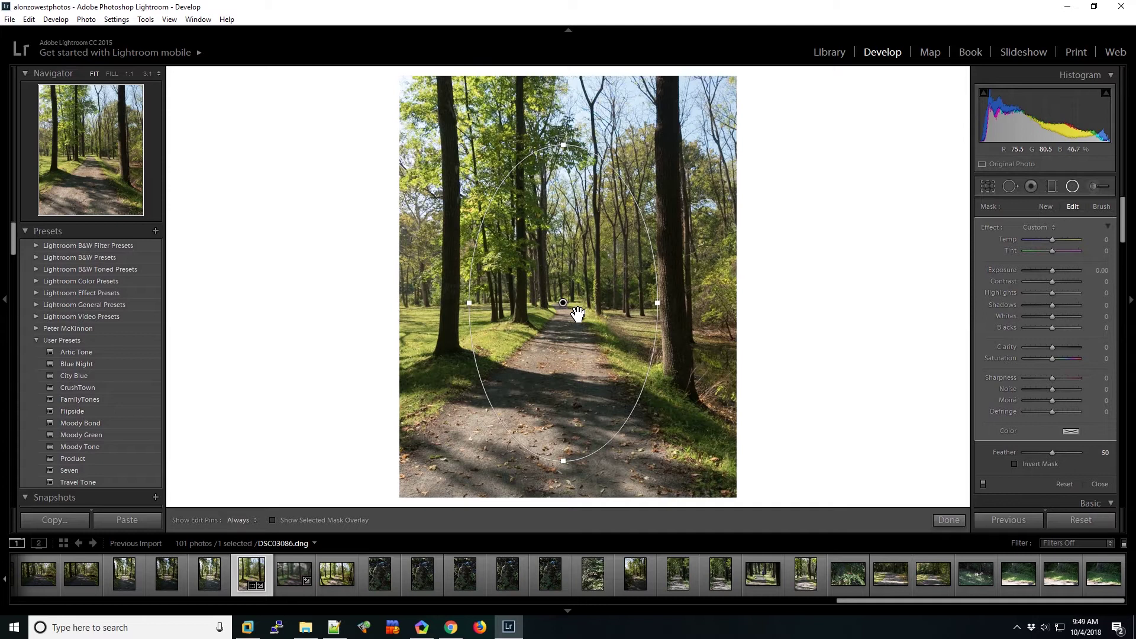
left_click_drag(569, 314, 569, 318)
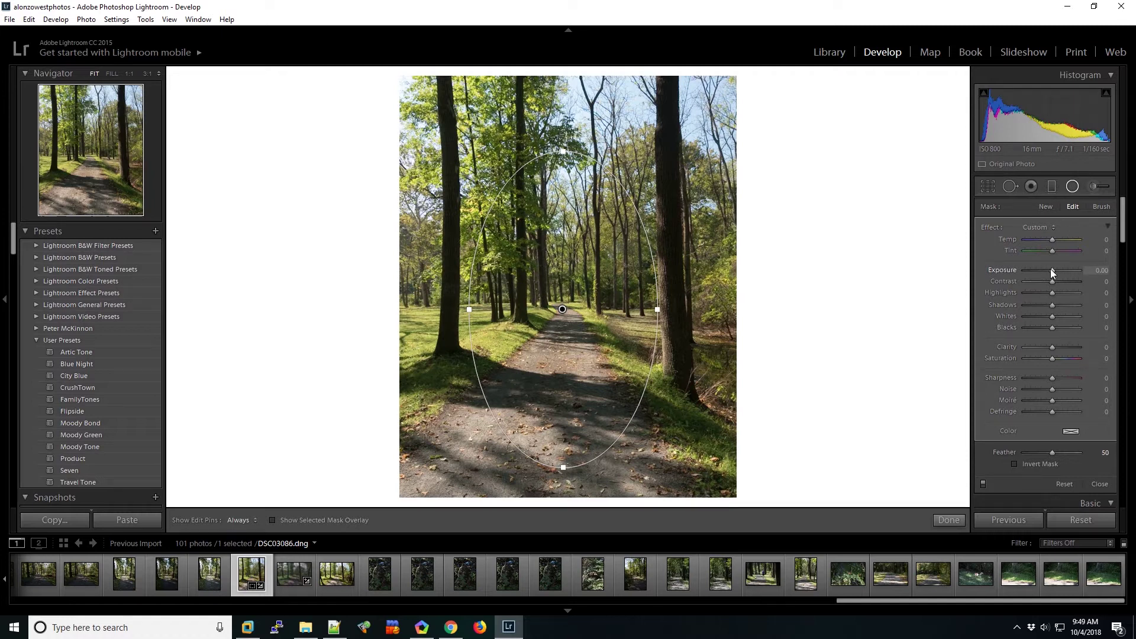
Darken the area outside the ellipse with the radial filter at Exposure -1.00 and Feather 100, and finish the filter
left_click_drag(1049, 269, 1046, 272)
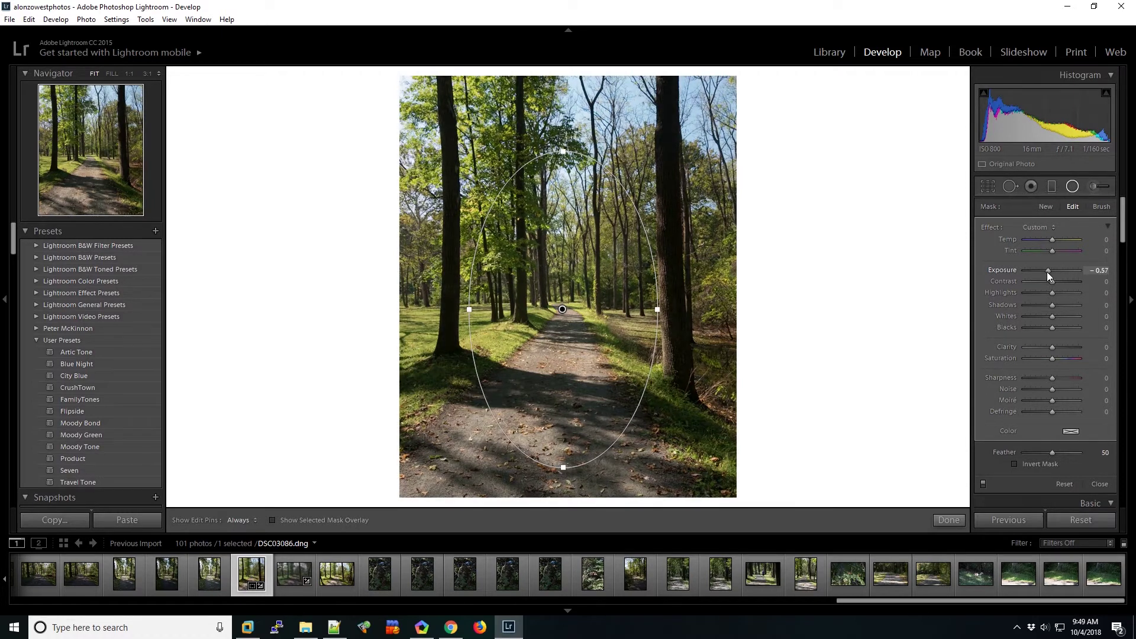
left_click_drag(1051, 452, 1106, 453)
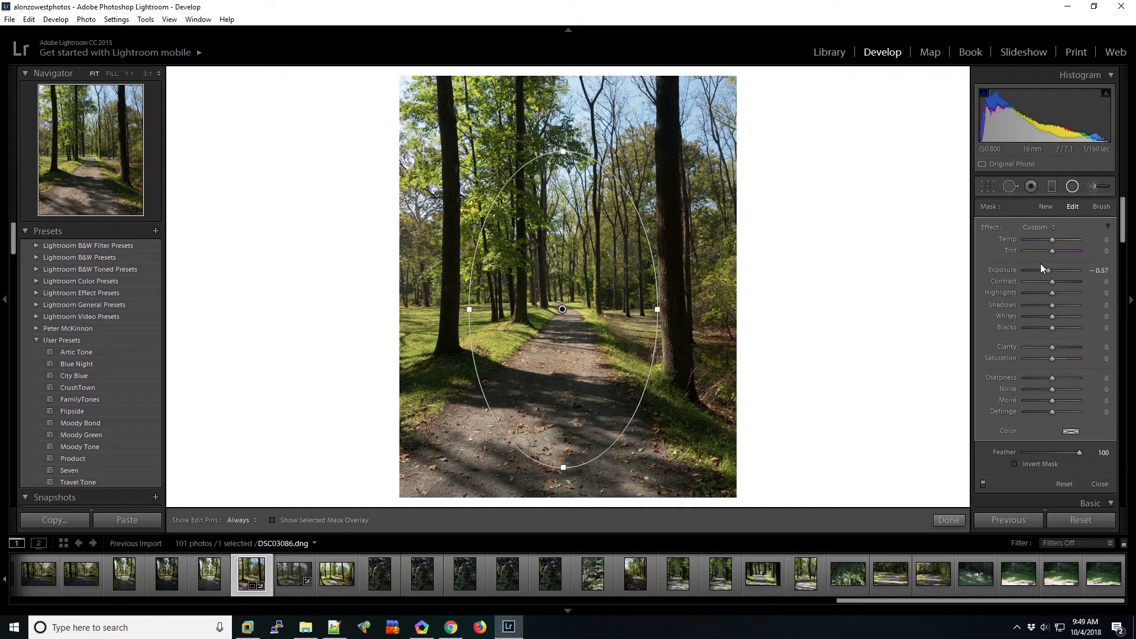
left_click_drag(1046, 271, 1044, 275)
left_click(1103, 271)
type("-1")
key("Return")
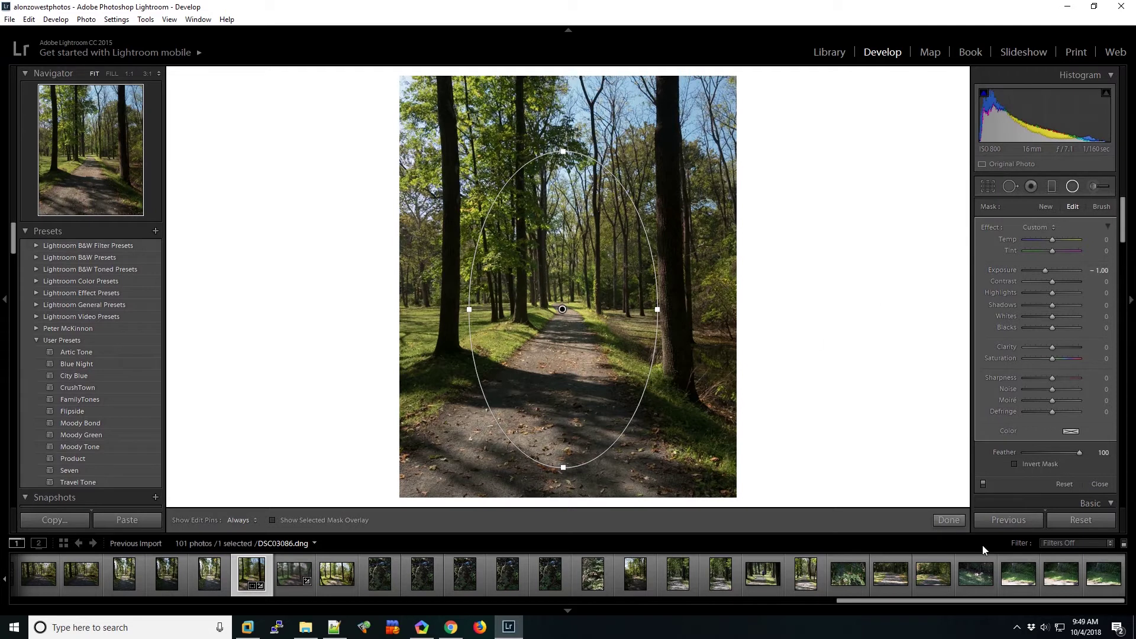
left_click(956, 524)
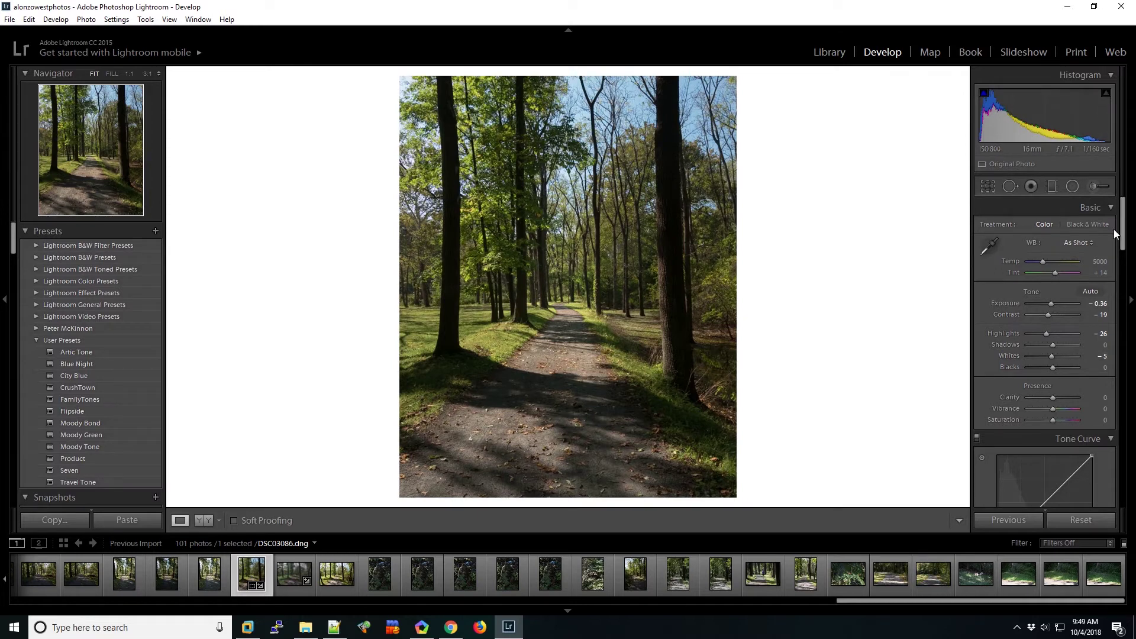
Try the green saturation at +100 and reset it
left_click_drag(1113, 233, 1128, 301)
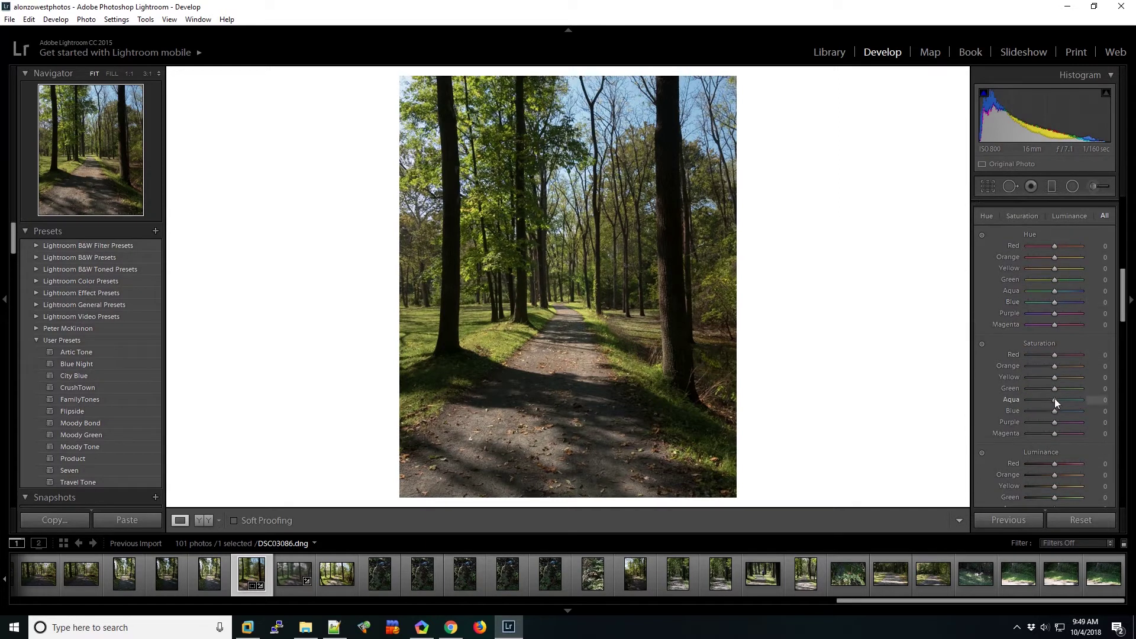
left_click_drag(1055, 392, 1100, 392)
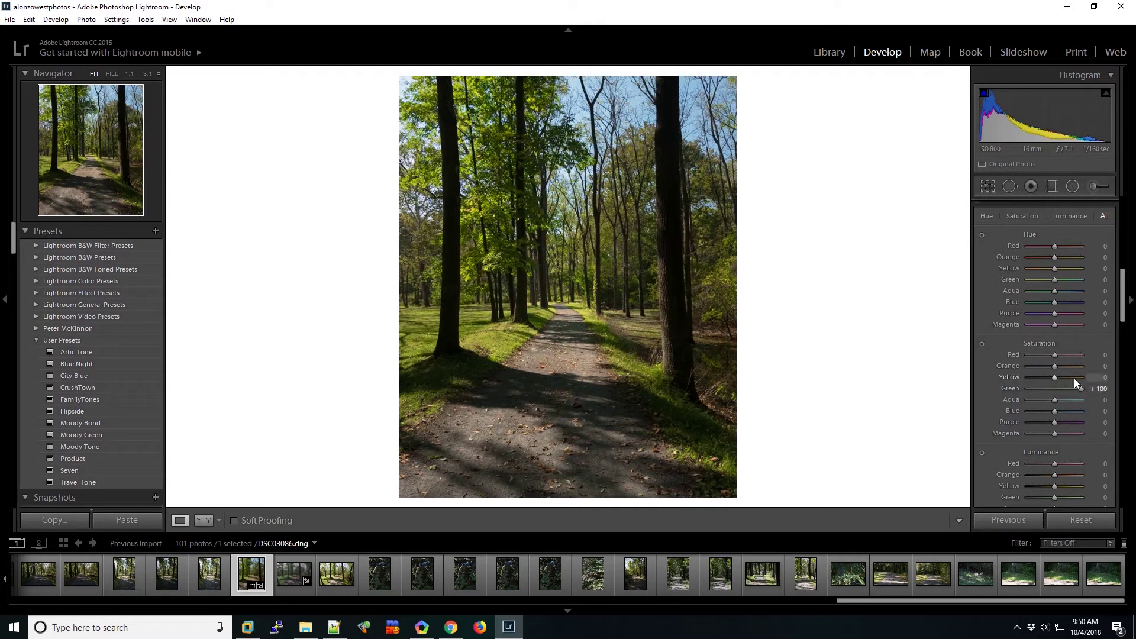
double_click(1078, 389)
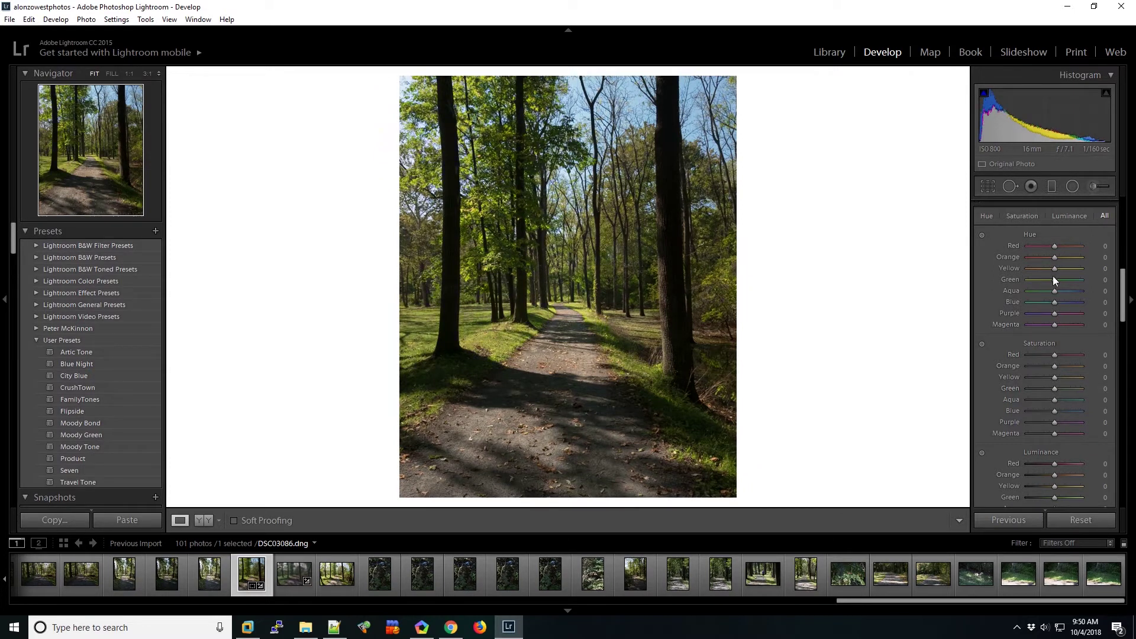
Shift the colour hues to Green +58, Yellow -27, Orange -27 and Red +33
left_click_drag(1056, 282, 1067, 285)
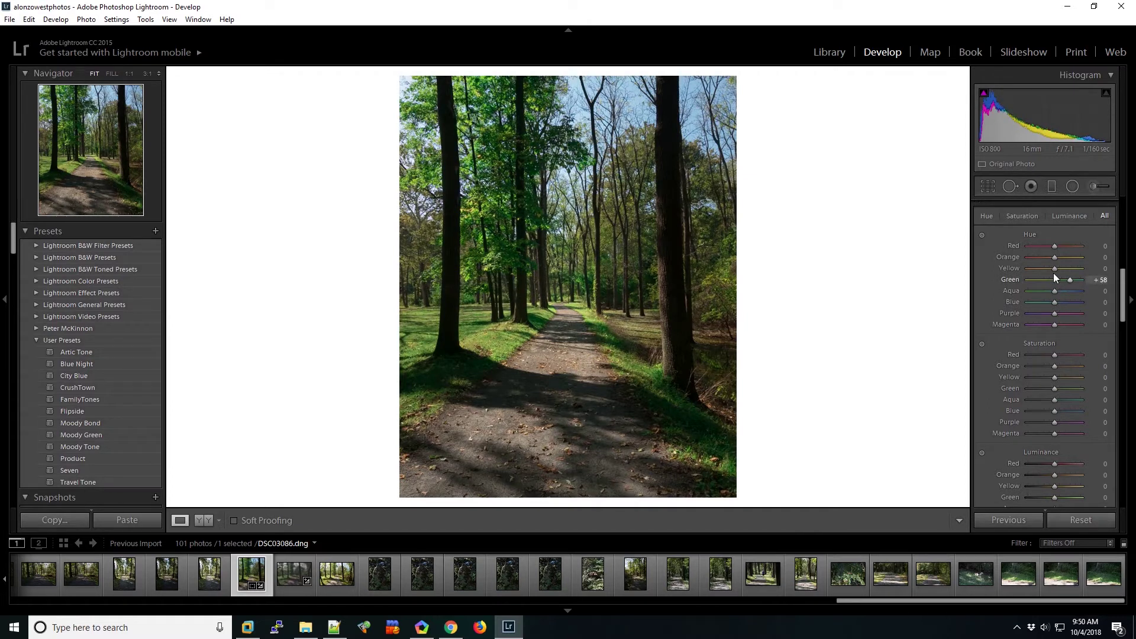
left_click_drag(1053, 268, 1052, 270)
left_click_drag(1046, 272, 1046, 259)
left_click_drag(1075, 264, 1047, 270)
left_click_drag(1055, 249, 1063, 249)
Set the colour saturation to Red +36, Orange +40, Yellow -49 and Green -9
left_click_drag(1065, 376, 1020, 379)
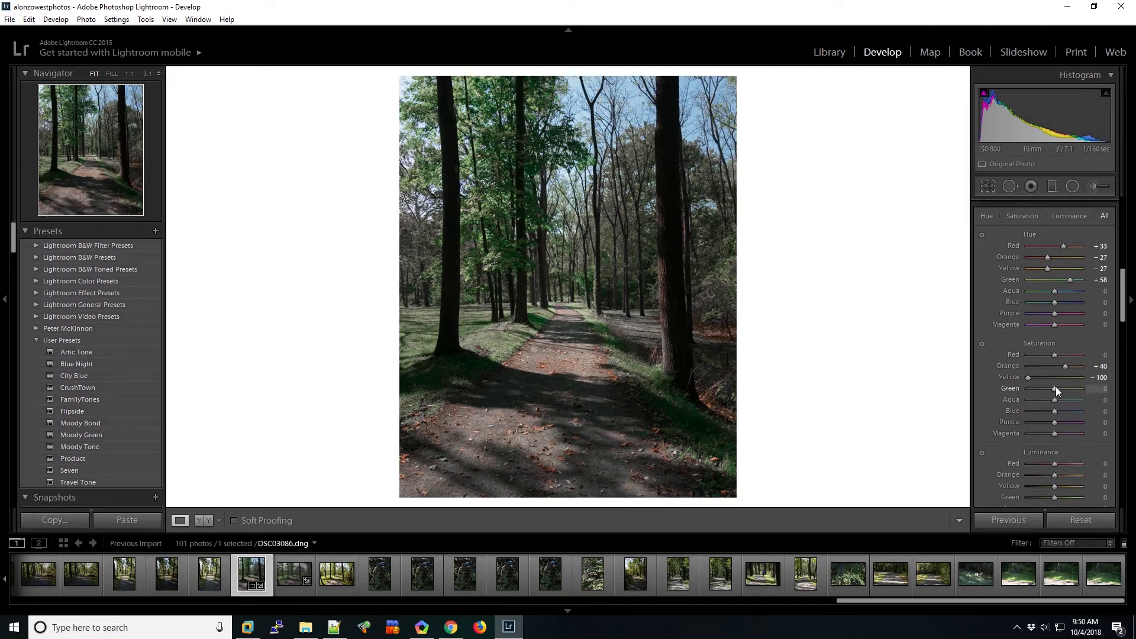
left_click_drag(1054, 388, 1041, 393)
left_click_drag(1052, 392, 1063, 353)
mouse_move(1028, 375)
left_mouse_down()
mouse_move(1082, 374)
mouse_move(1044, 375)
left_mouse_up()
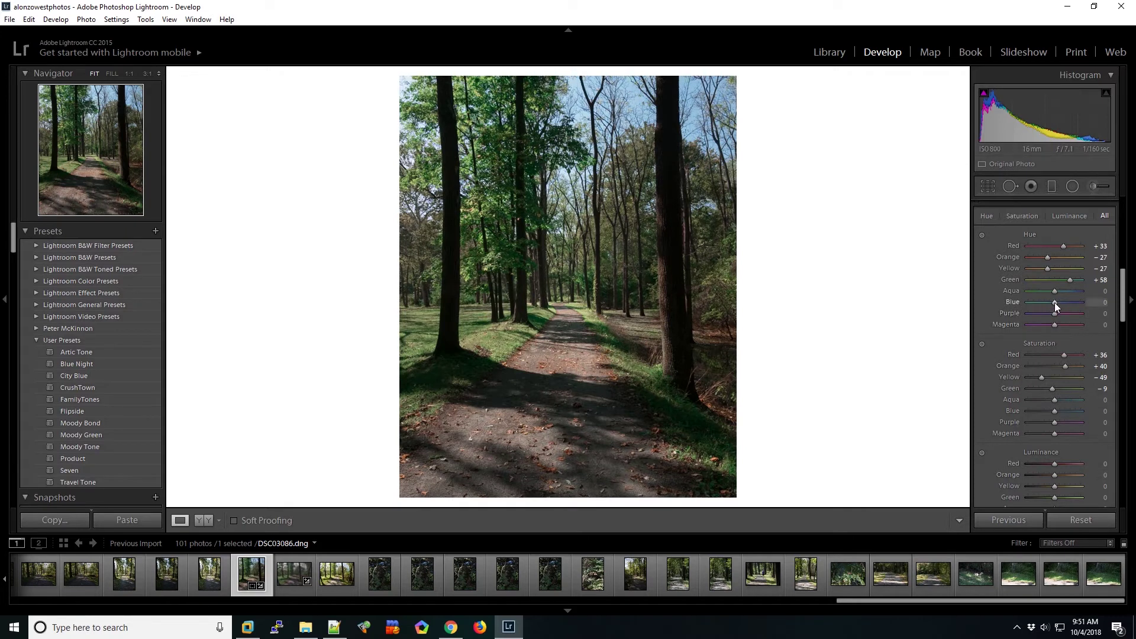
Set the blue hue to +20 and the blue saturation to -100 to drain the sky of colour
mouse_move(1054, 303)
left_mouse_down()
mouse_move(1063, 304)
mouse_move(1046, 307)
mouse_move(1056, 304)
left_mouse_up()
left_click_drag(1052, 410, 1029, 418)
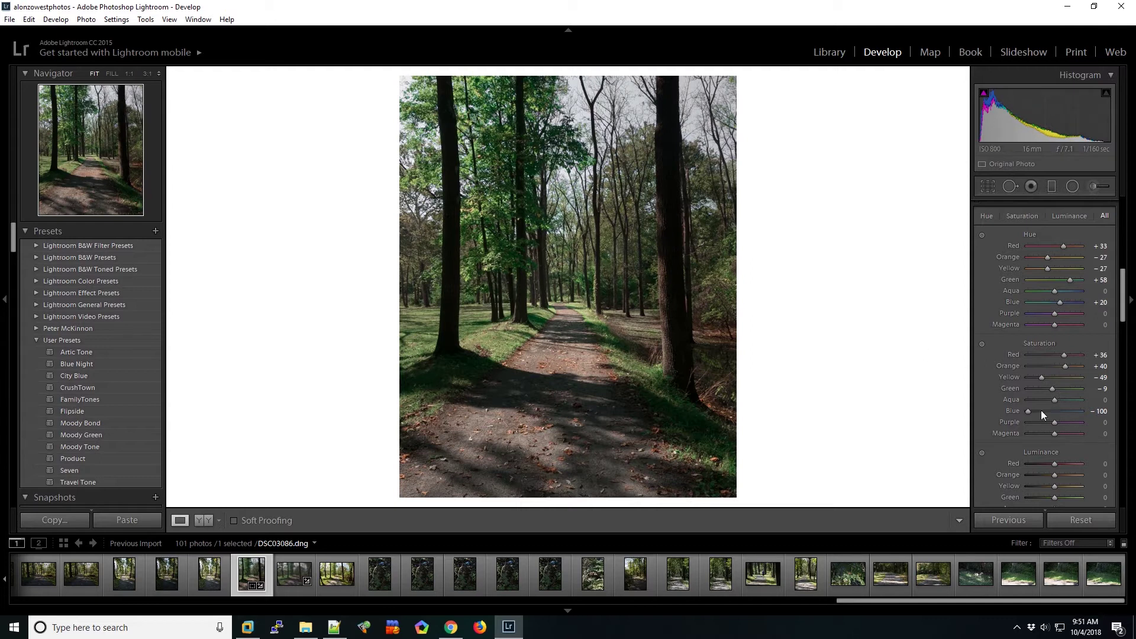
Try shifting the orange luminance and reset it to zero
left_click_drag(1125, 296, 1124, 310)
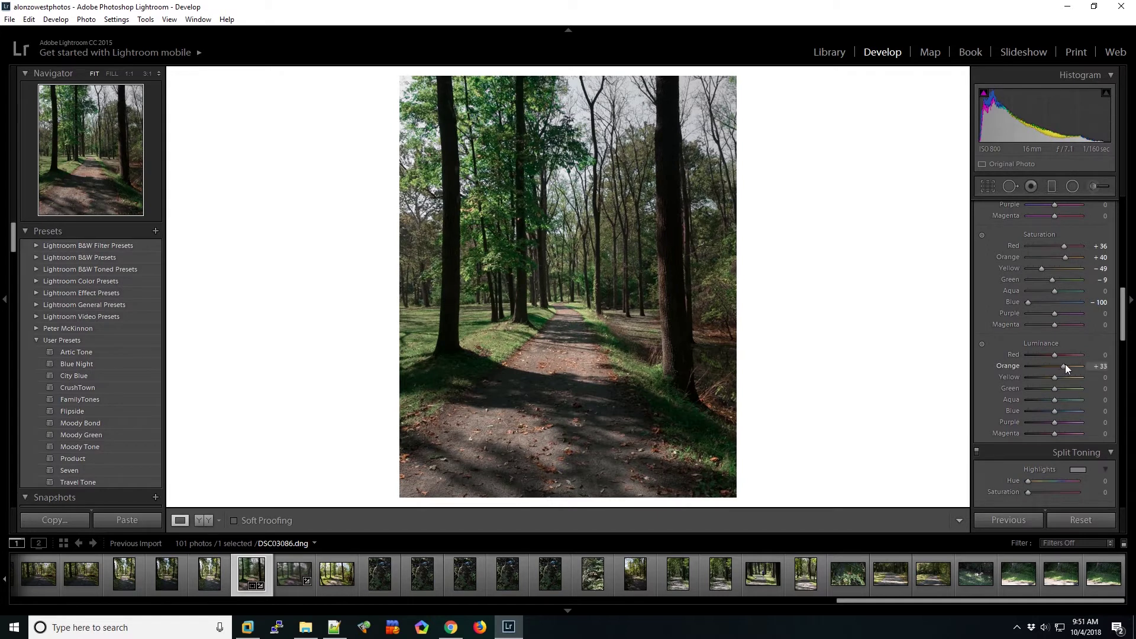
mouse_move(1058, 367)
left_mouse_down()
mouse_move(970, 365)
mouse_move(1078, 363)
mouse_move(1034, 369)
mouse_move(1048, 368)
left_mouse_up()
double_click(1048, 368)
Set the sharpening masking to 86 while previewing the black-and-white edge mask
left_click_drag(1123, 331, 1123, 348)
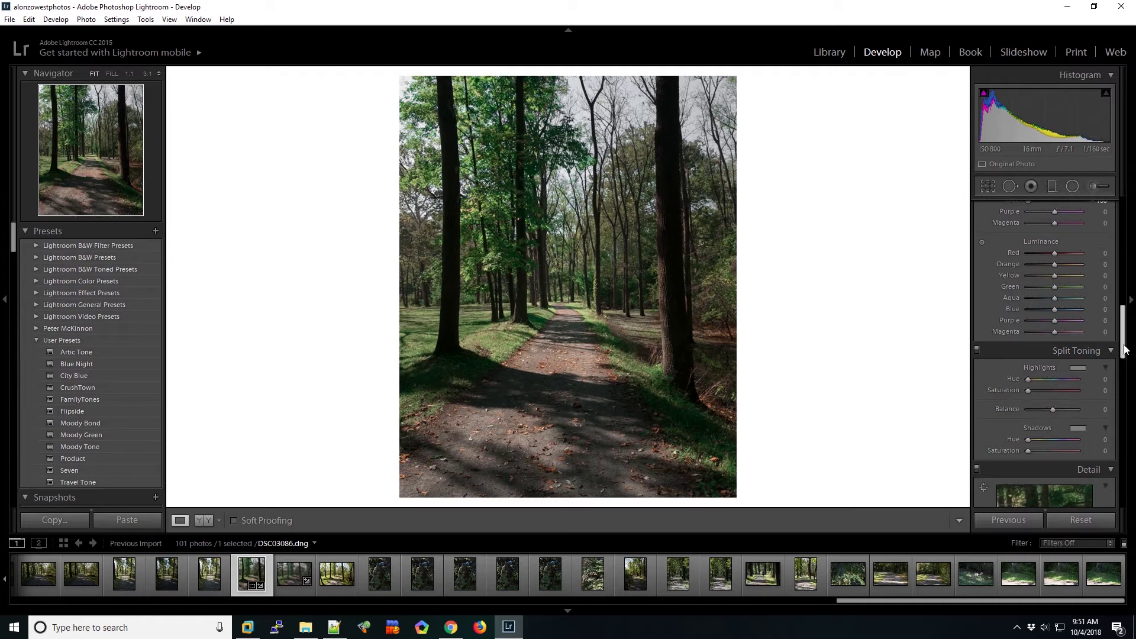
left_click_drag(1124, 348, 1125, 368)
scroll(1029, 372, "down", 5)
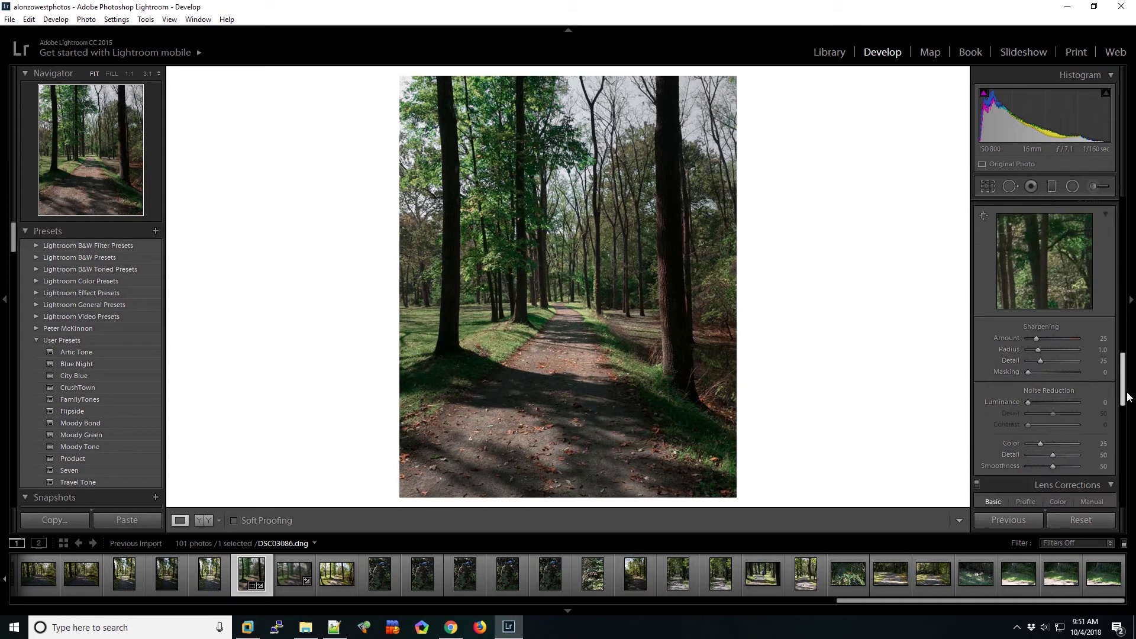
left_click_drag(1027, 370, 1062, 373)
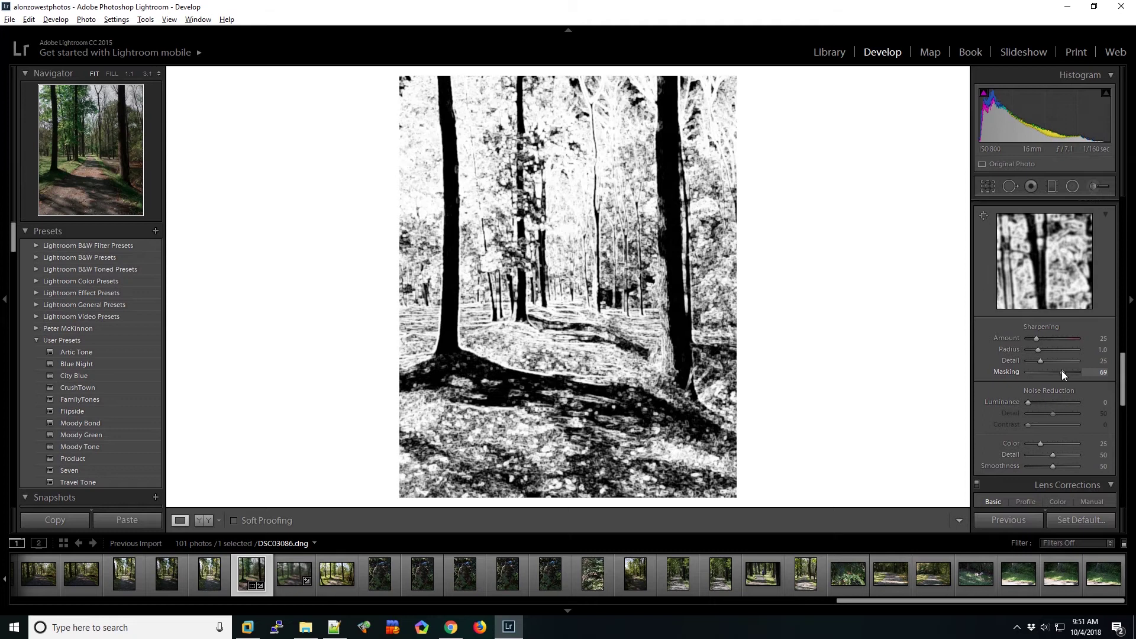
mouse_move(1062, 371)
left_mouse_down()
mouse_move(1079, 374)
mouse_move(1070, 378)
left_mouse_up()
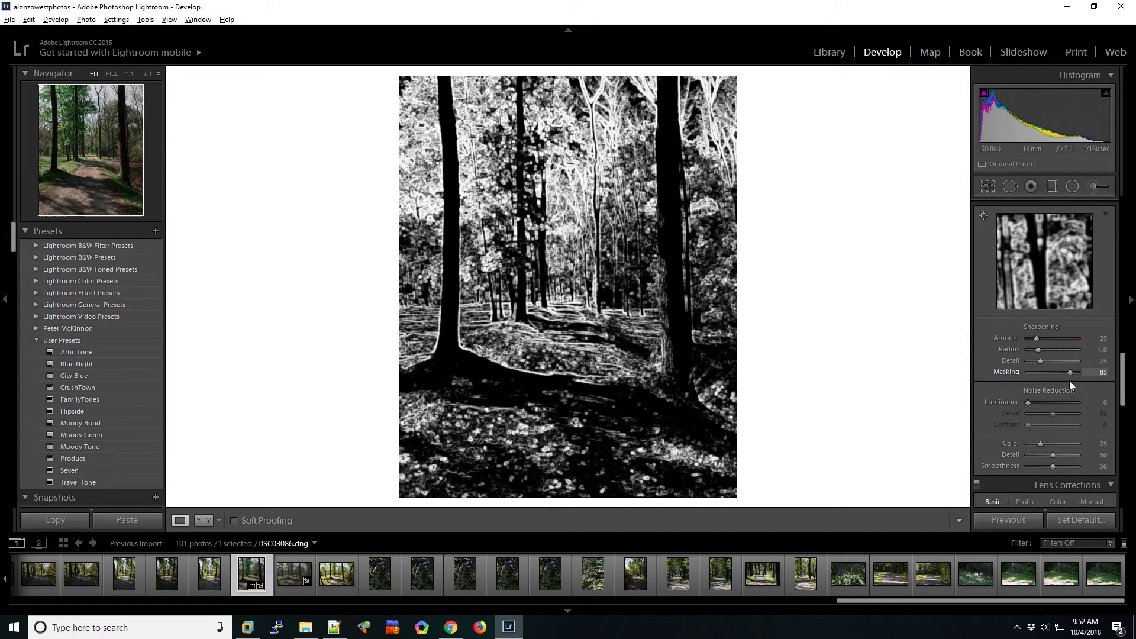
left_click_drag(1070, 381, 1070, 378)
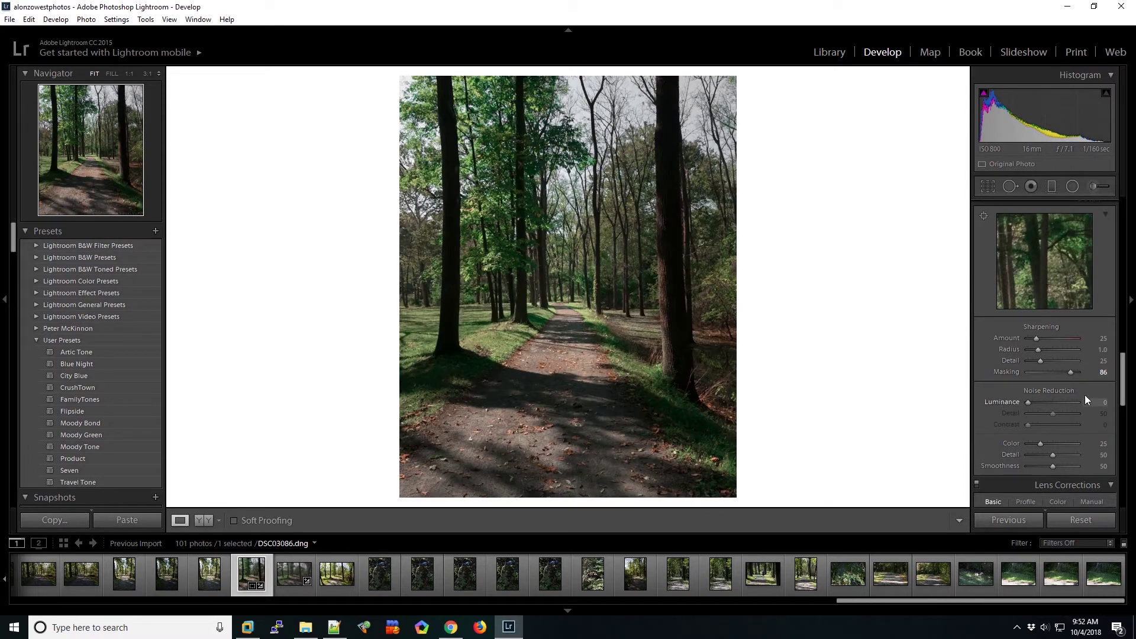
Heal away the orange pole among the trees at the far end of the path with a size 14 spot removal stroke
left_click(578, 307)
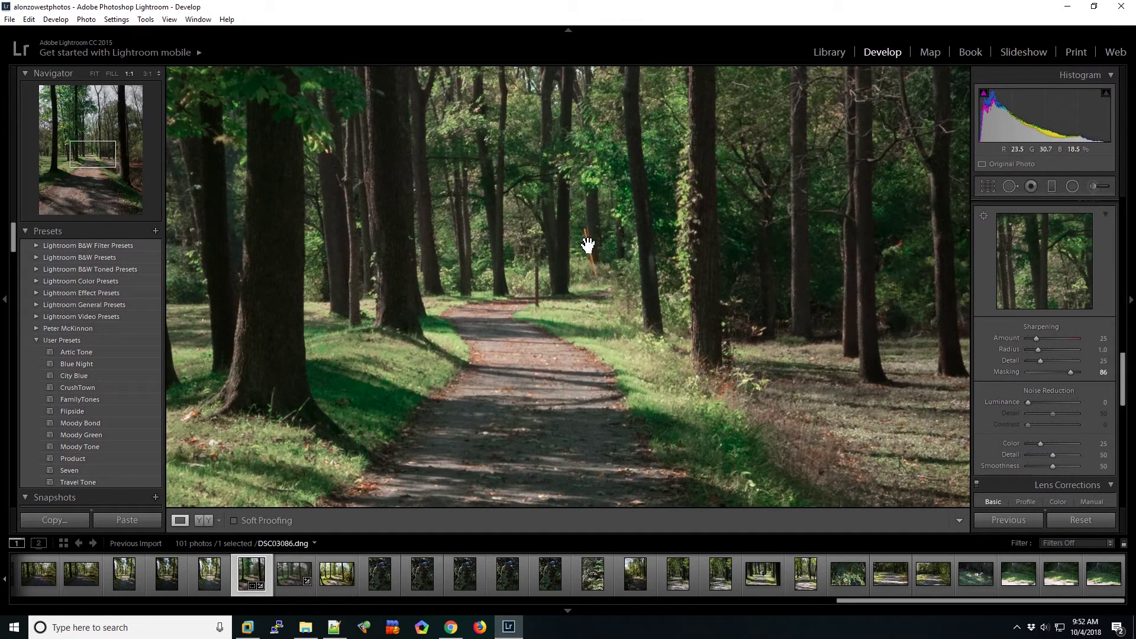
left_click(1007, 187)
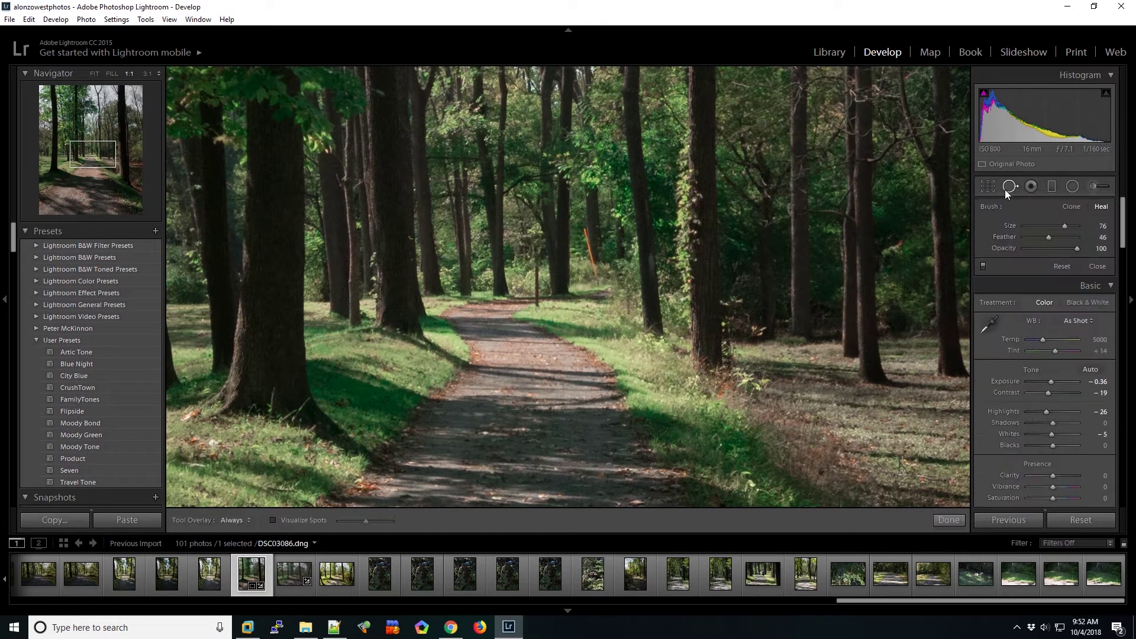
scroll(587, 239, "down", 1)
scroll(588, 239, "down", 10)
scroll(585, 237, "down", 4)
left_click(148, 73)
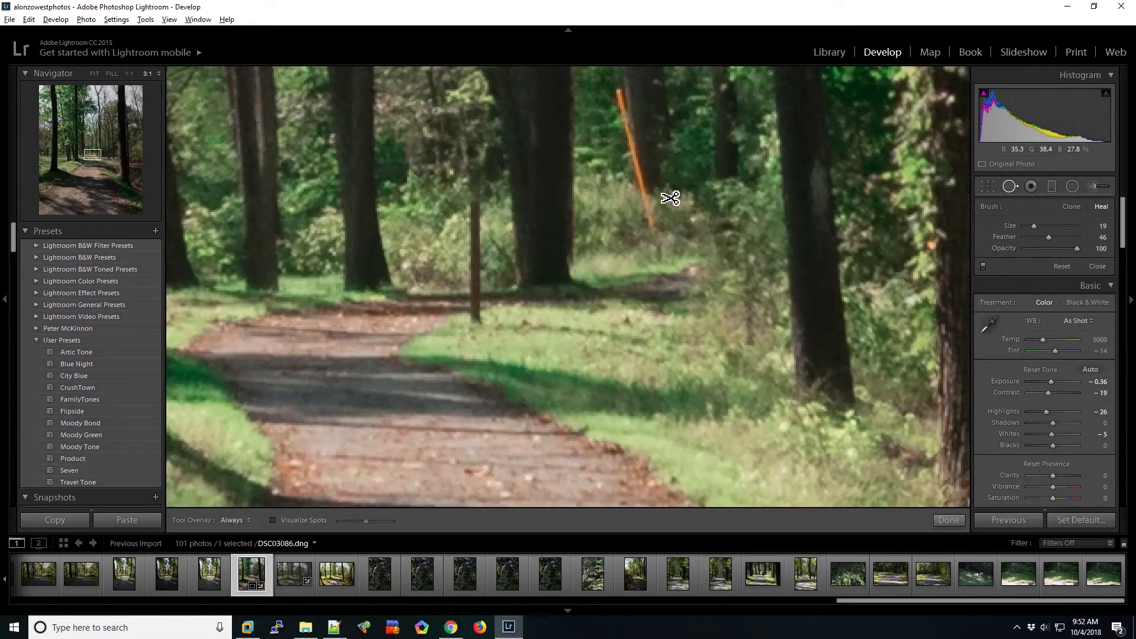
left_click_drag(662, 172, 623, 261)
scroll(578, 183, "down", 5)
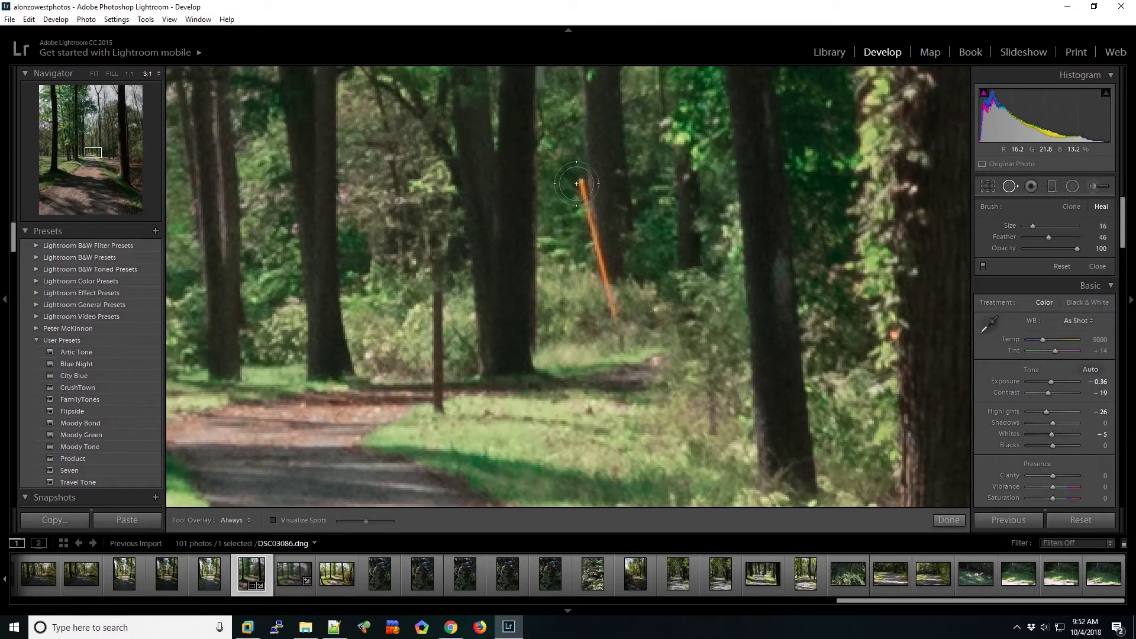
left_click_drag(581, 183, 613, 307)
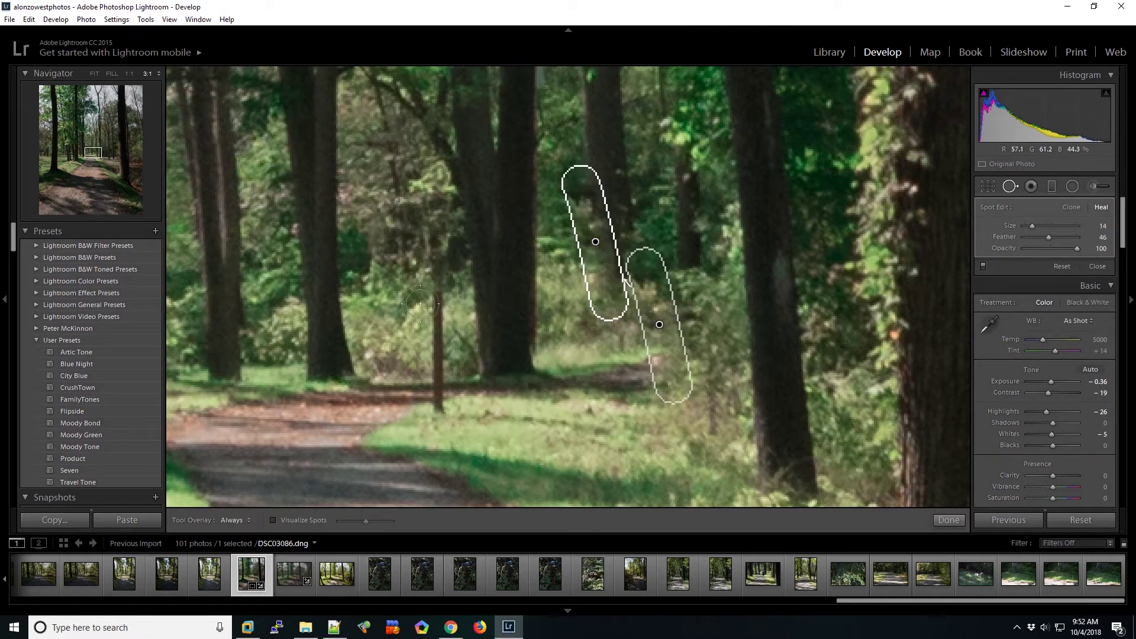
Heal away the thin wooden post at the edge of the path and finish spot removal
left_click_drag(435, 296, 439, 411)
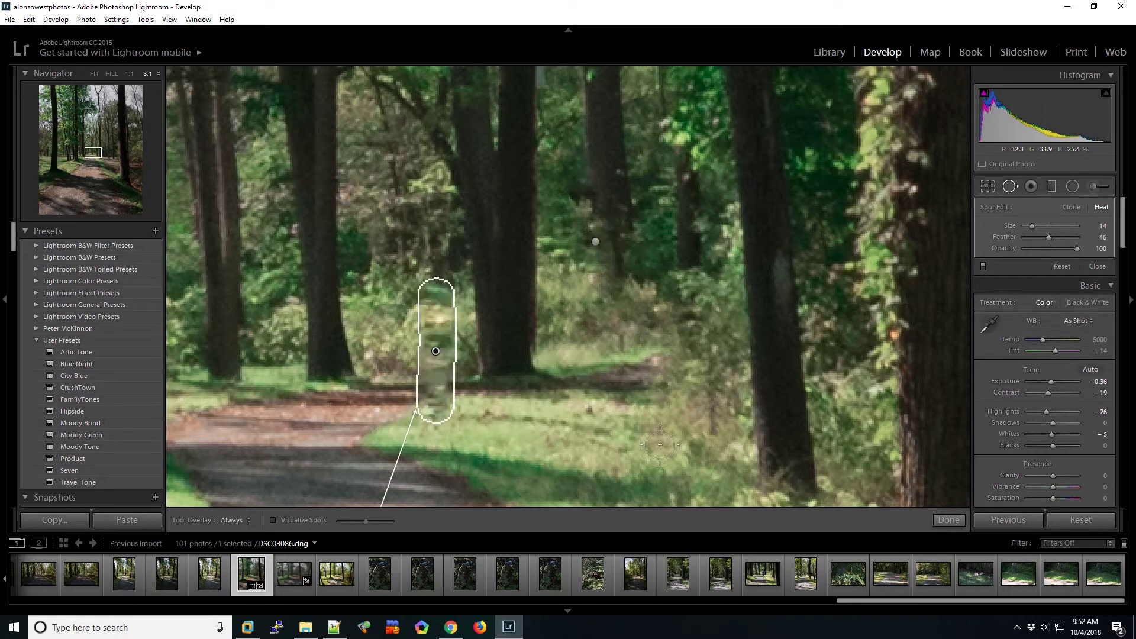
left_click(94, 74)
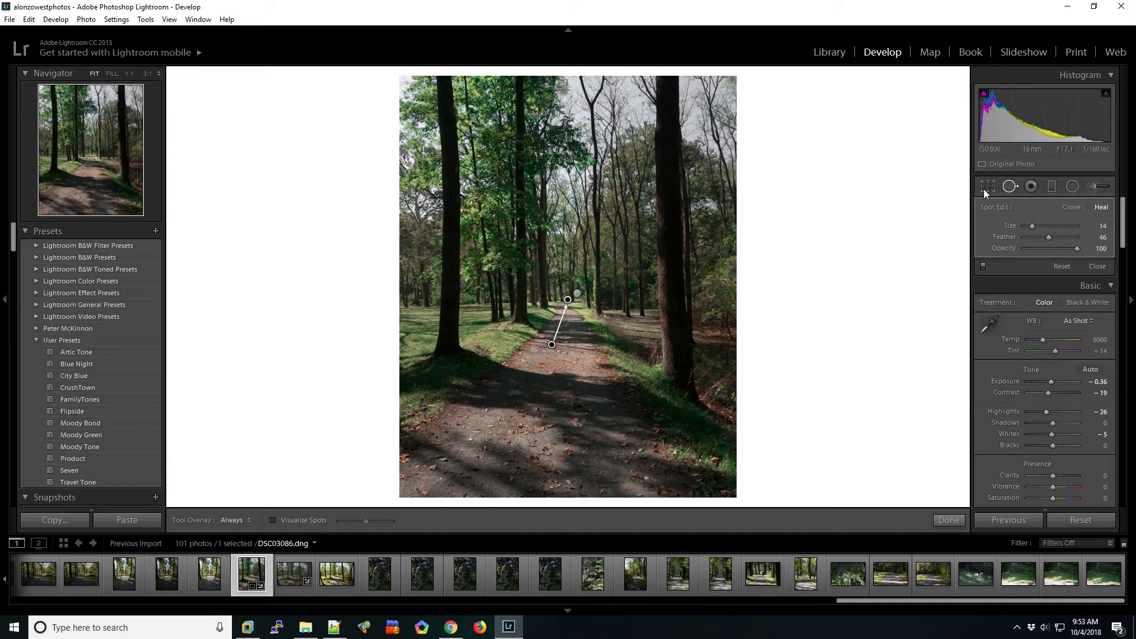
left_click(963, 521)
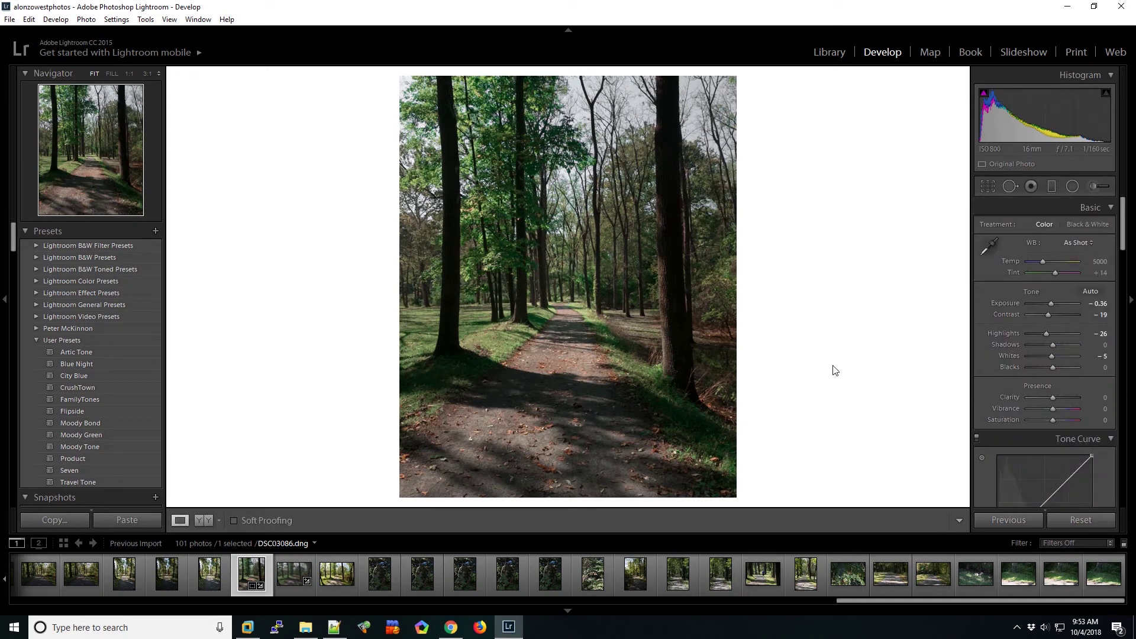
Set the split toning hue to 40 for the highlights and 220 for the shadows, leaving the highlight saturation at 0
left_click_drag(1123, 237, 1124, 362)
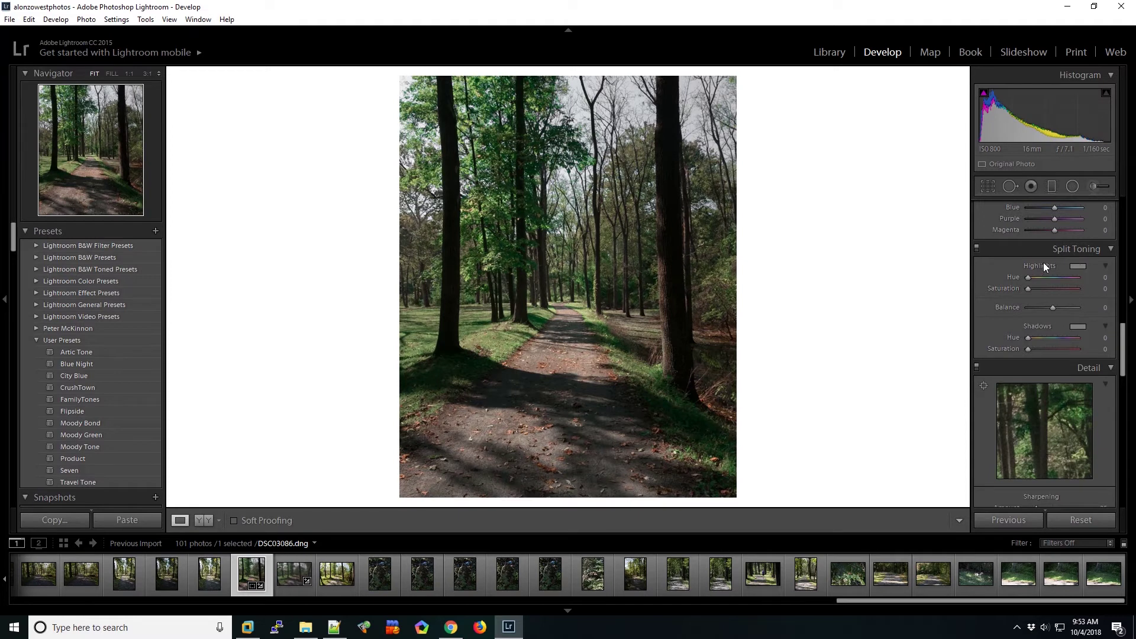
key("alt")
left_click_drag(1028, 277, 1036, 276)
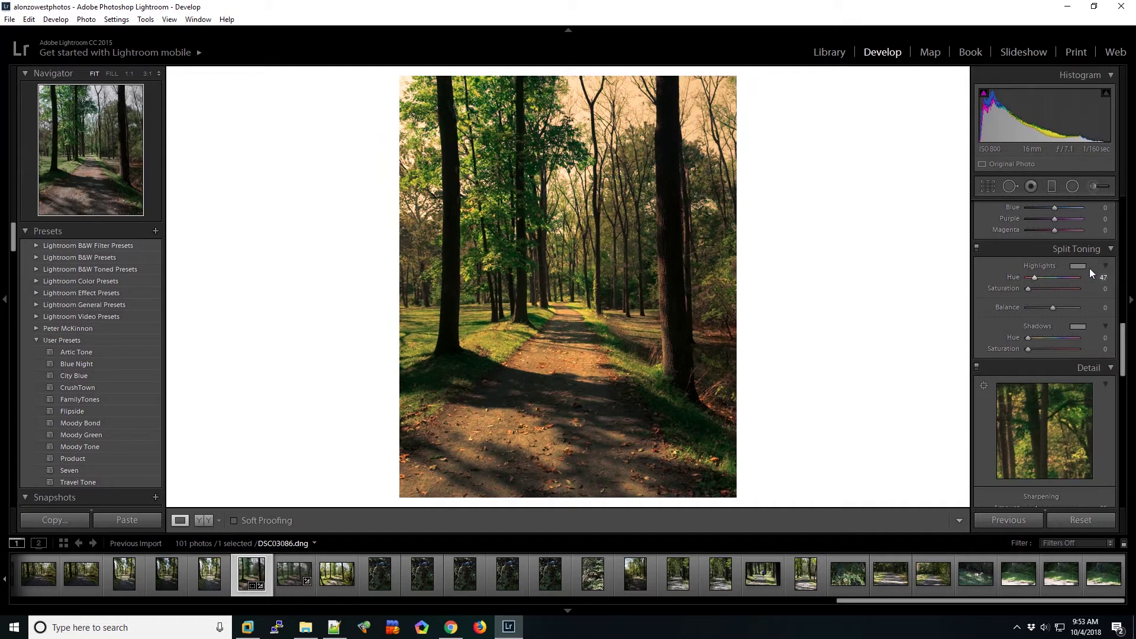
left_click(1102, 277)
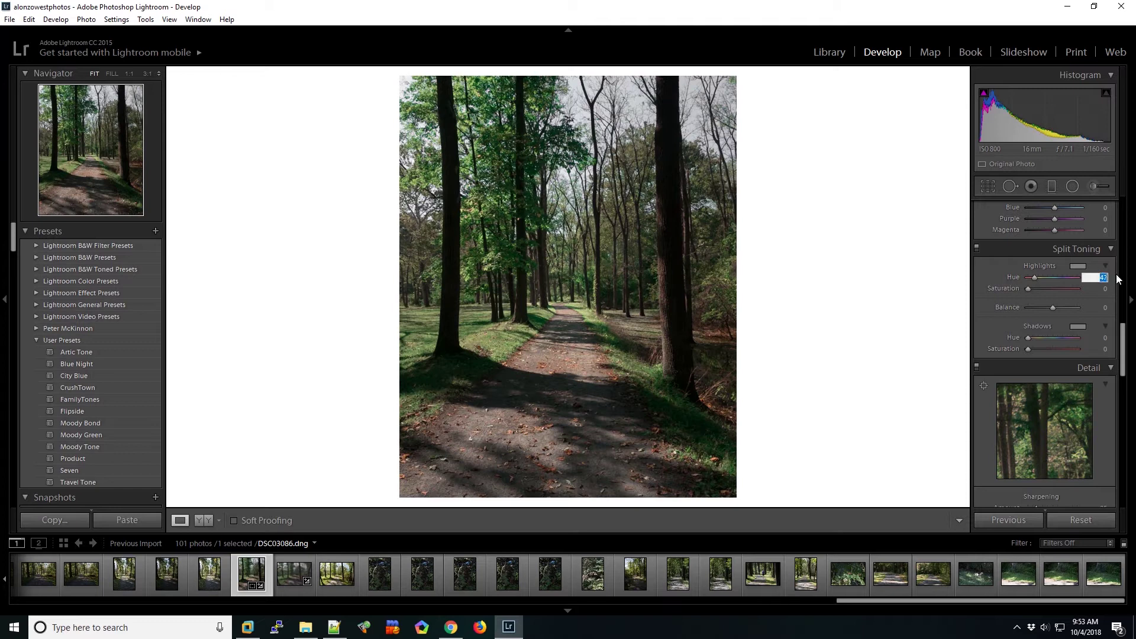
type("40")
key("Return")
left_click(1106, 337)
type("220")
key("Return")
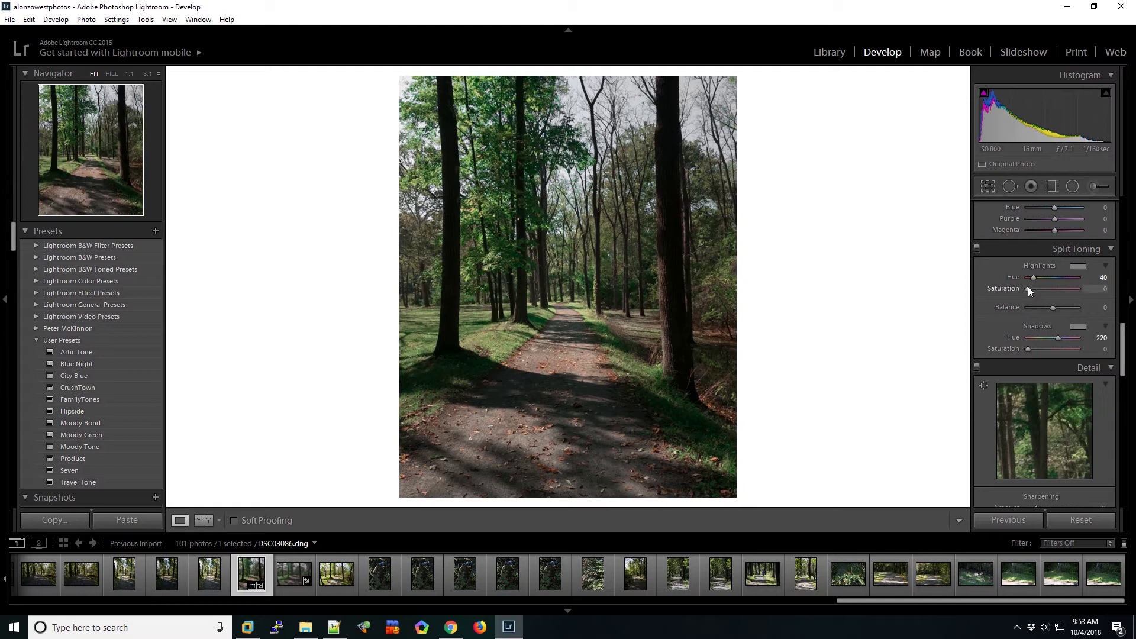
left_click_drag(1039, 287, 991, 291)
Set the luminance noise reduction to 25
scroll(1125, 365, "down", 6)
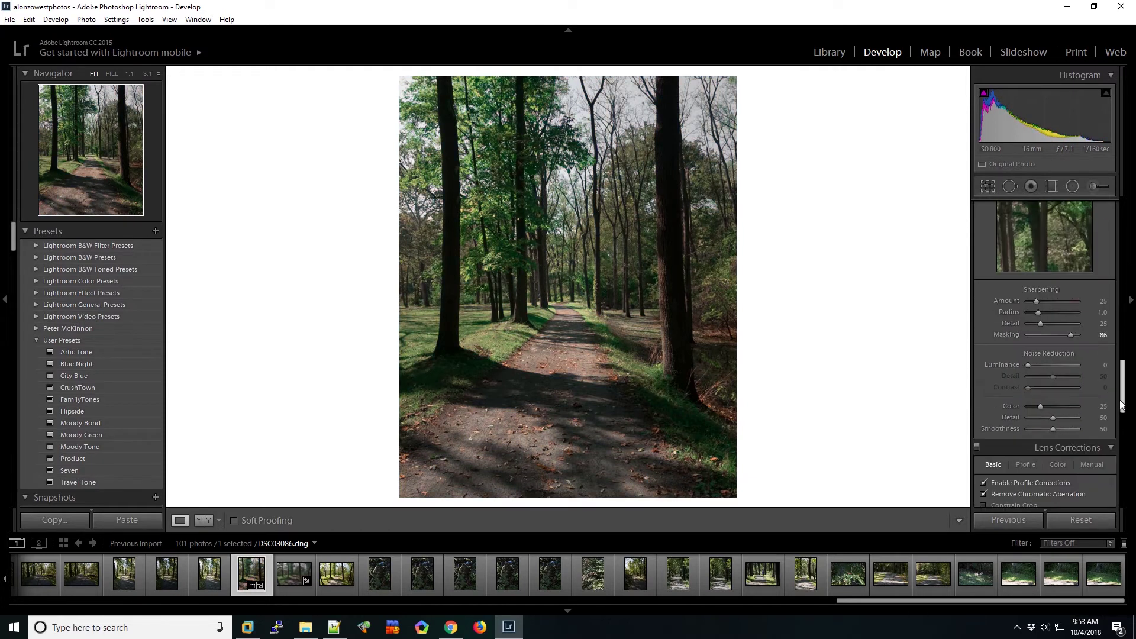
left_click(1104, 310)
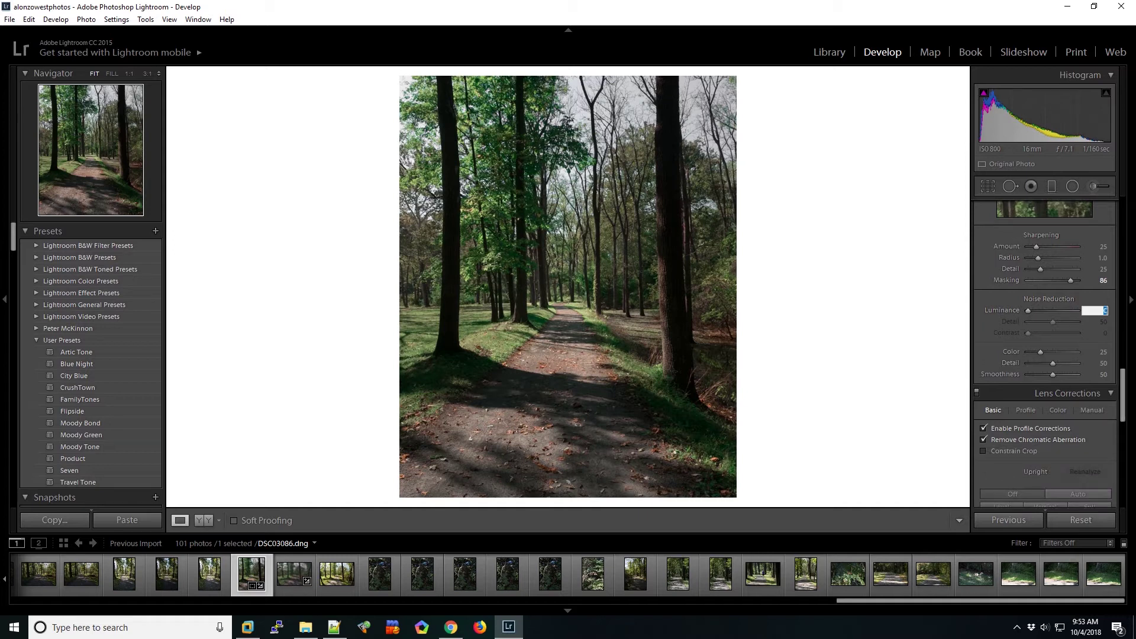
type("25")
key("Return")
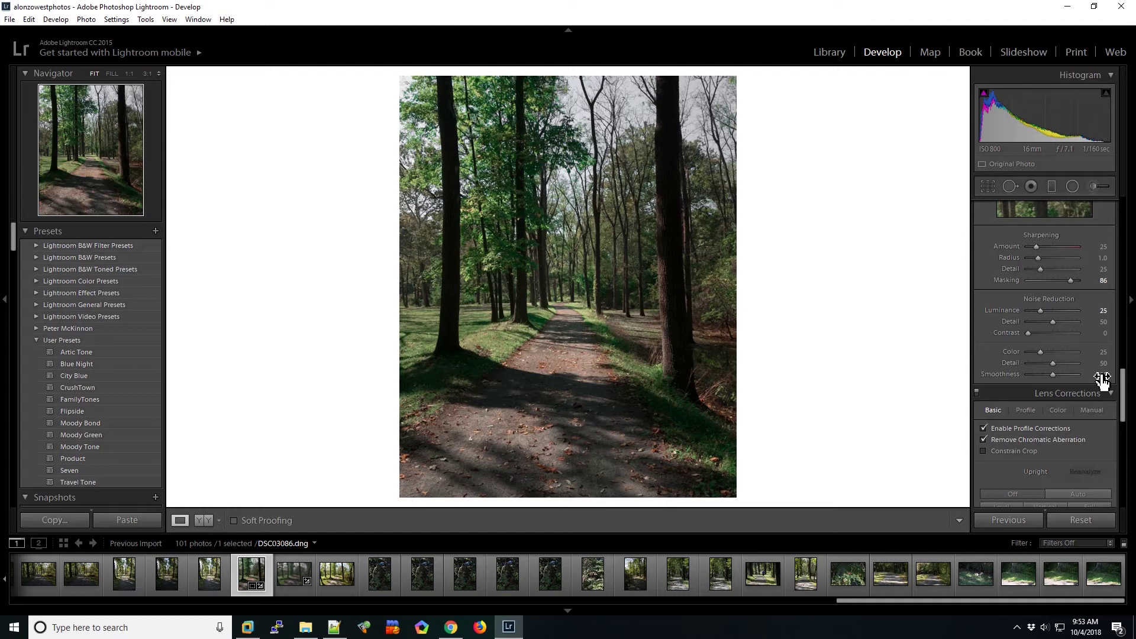
Darken the photo's edges with a post-crop vignette amount of -25
left_click_drag(1124, 397, 1127, 449)
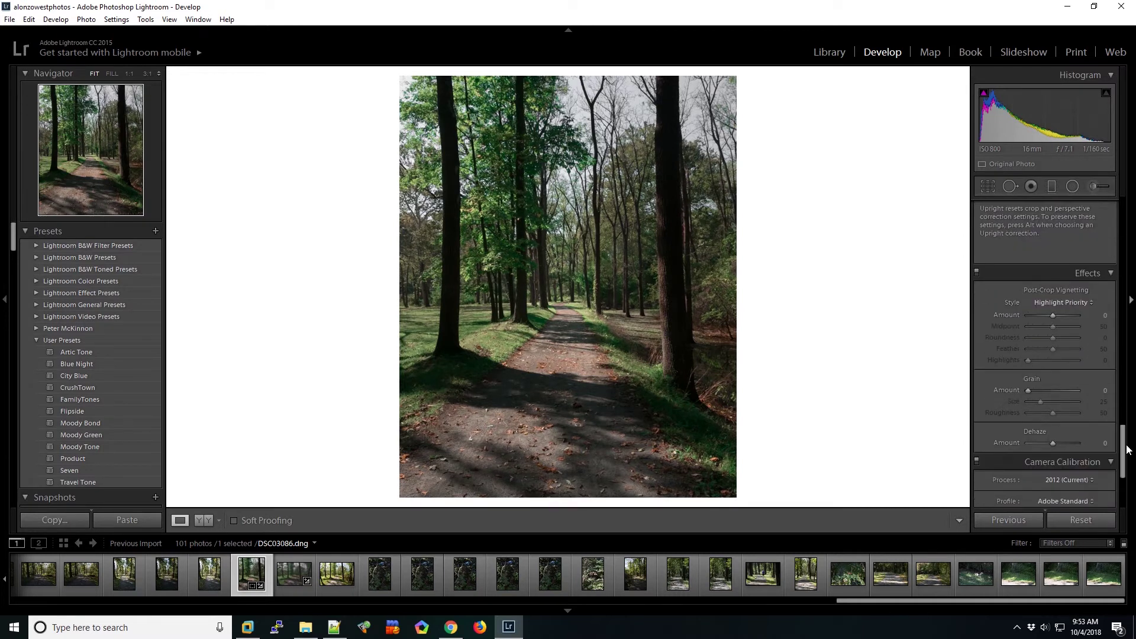
left_click(1052, 314)
key("Down")
key("Down")
key("Down")
key("Down")
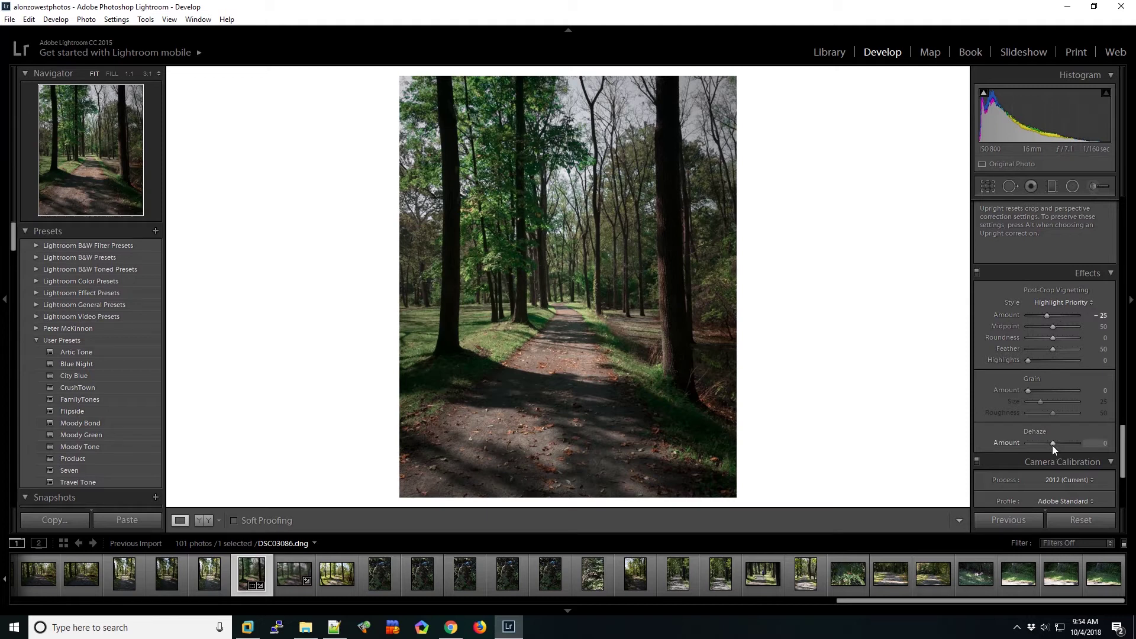
Set the Dehaze amount to +15
key("Up")
key("Up")
key("Up")
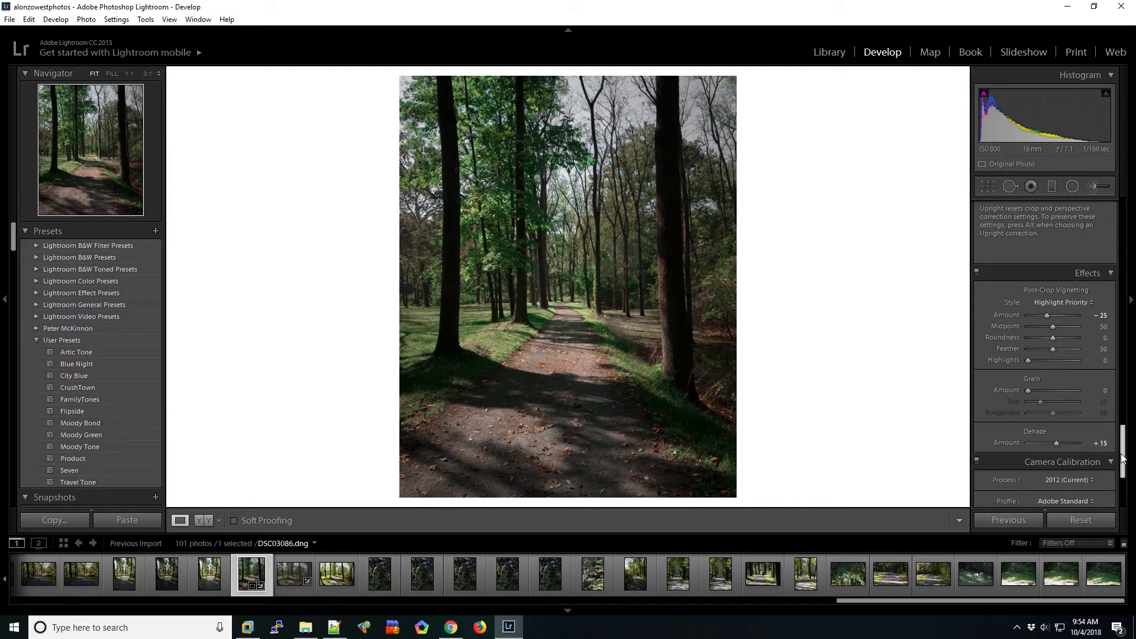
scroll(1106, 260, "up", 15)
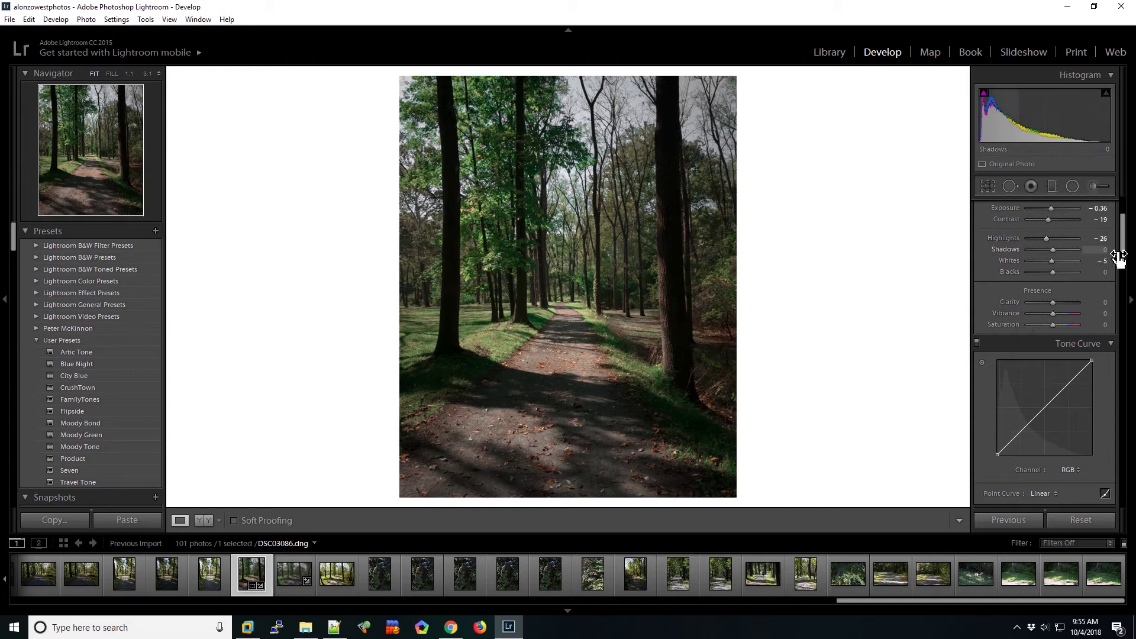
scroll(1118, 257, "down", 5)
scroll(1044, 352, "down", 10)
scroll(1044, 352, "down", 2)
scroll(1044, 352, "up", 8)
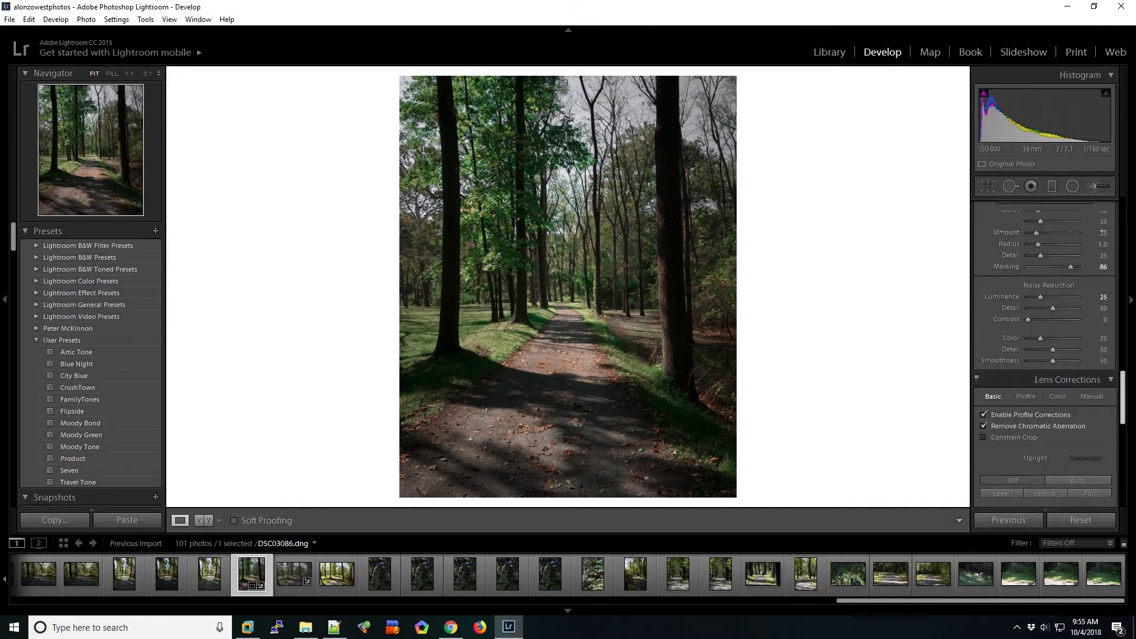
Paint a size 10 Adjustment Brush mask over the sunlit far stretch of the path with the mask overlay shown
left_click(1096, 185)
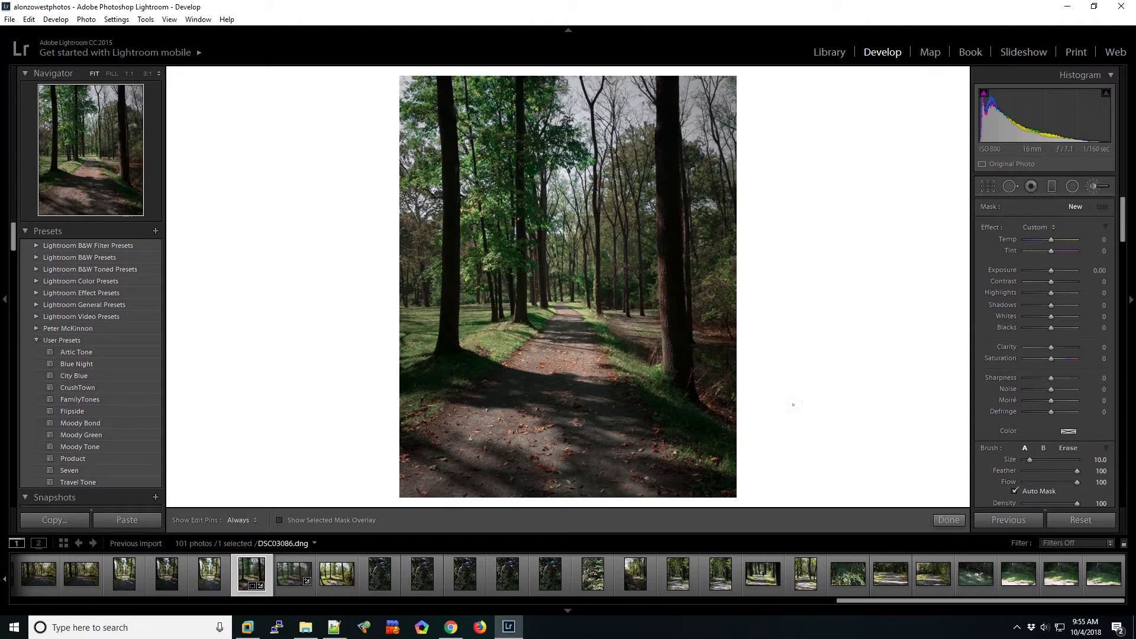
key("o")
left_click(536, 356)
key("h")
key("h")
left_click_drag(583, 370, 557, 331)
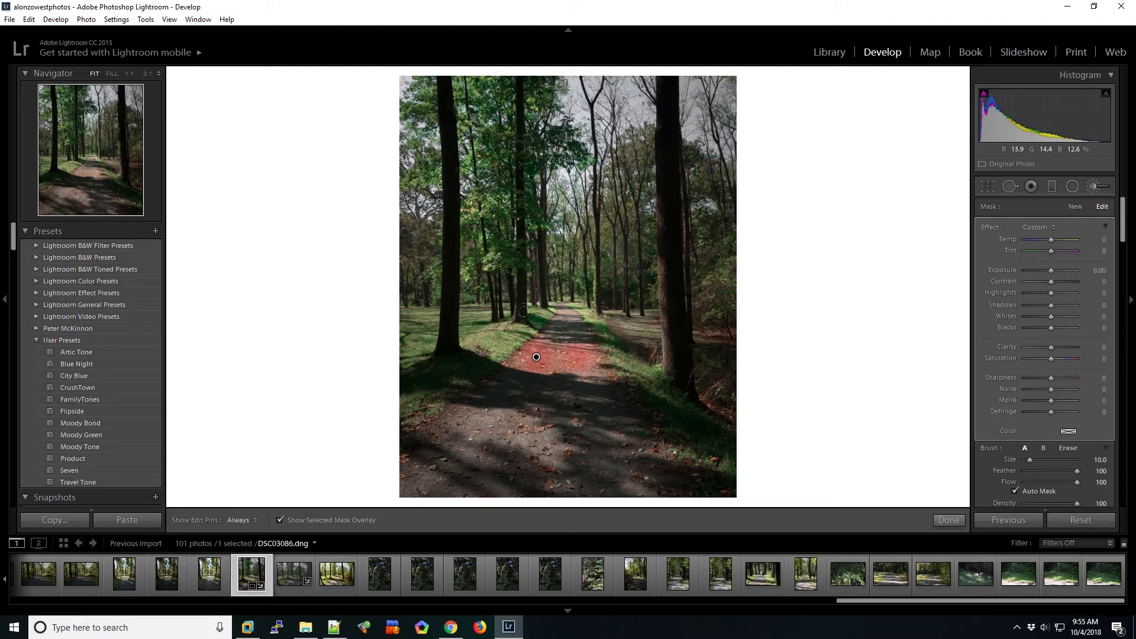
mouse_move(525, 315)
left_mouse_down()
mouse_move(550, 337)
mouse_move(526, 318)
left_mouse_up()
key("alt")
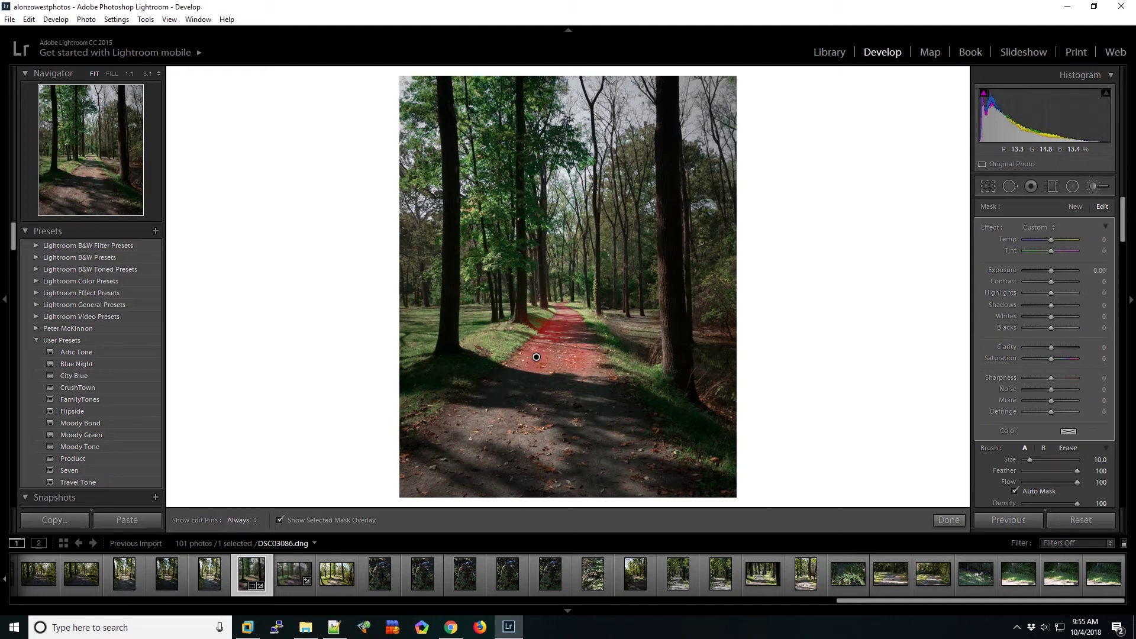
Reduce the brush size to 7 and add the light patch within the path's shadow to the mask
scroll(580, 387, "down", 3)
left_click_drag(589, 399, 597, 404)
left_click(128, 75)
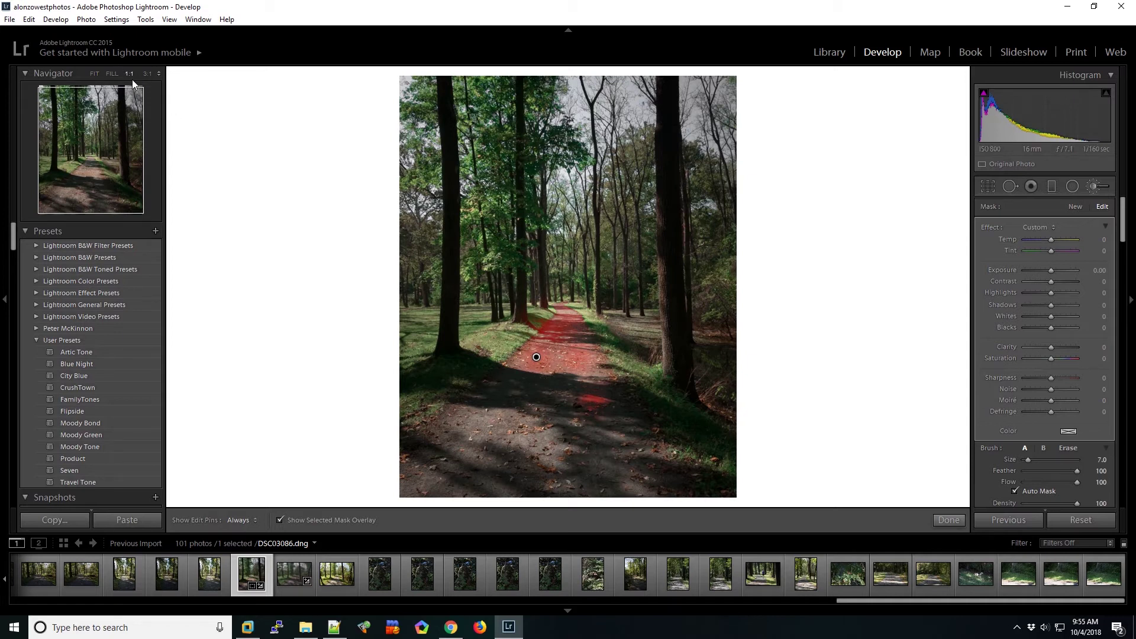
left_click_drag(584, 211, 557, 101)
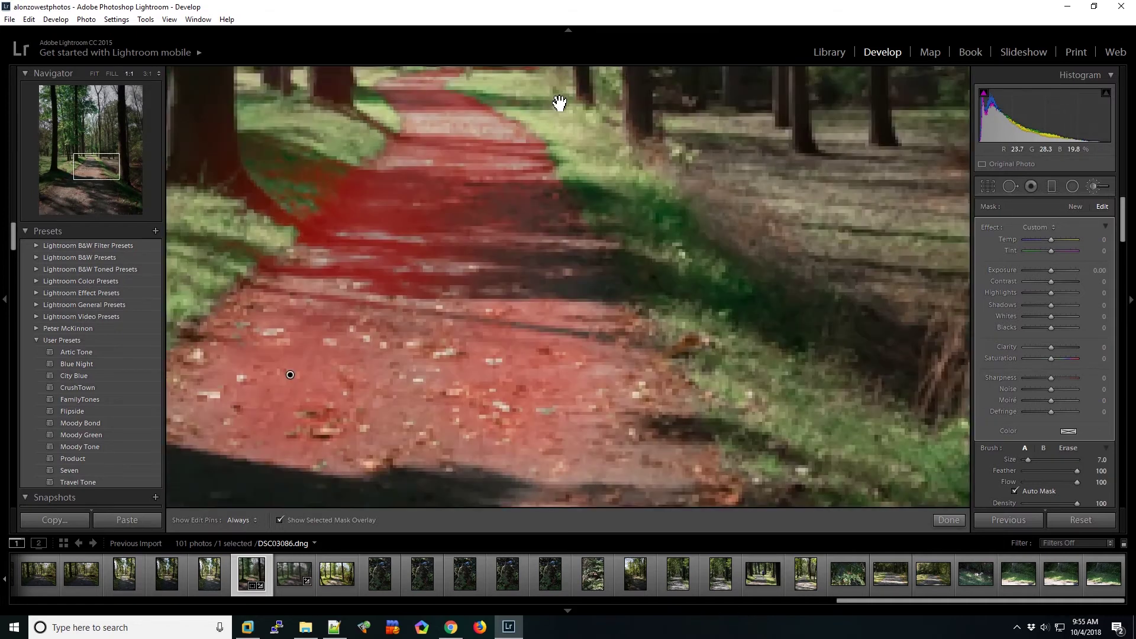
left_click_drag(556, 399, 672, 193)
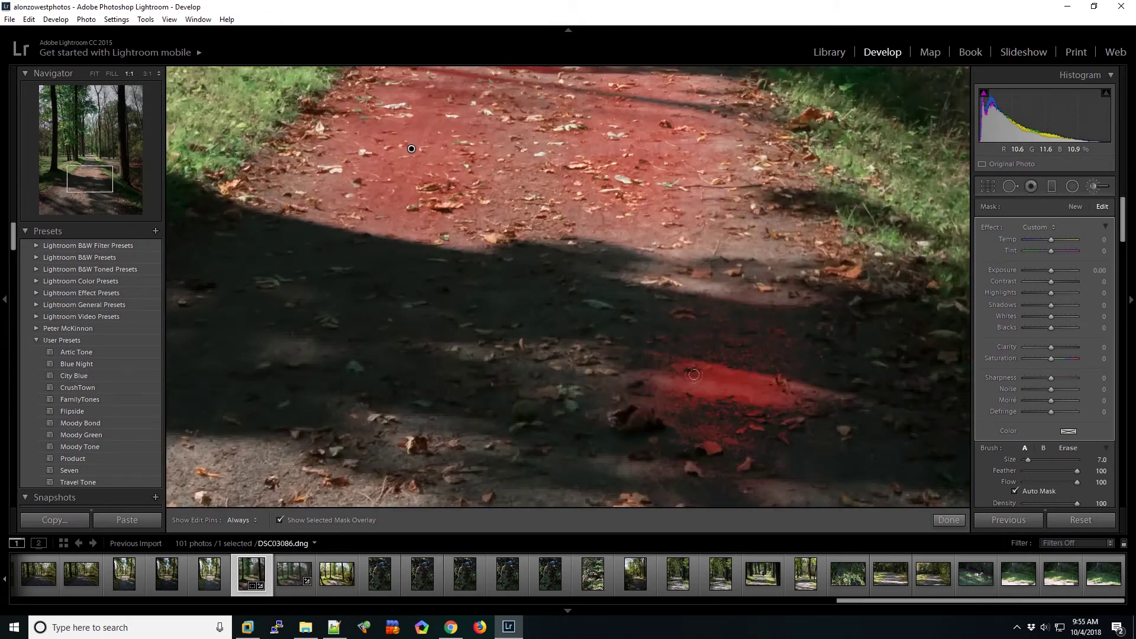
left_click_drag(722, 350, 728, 347)
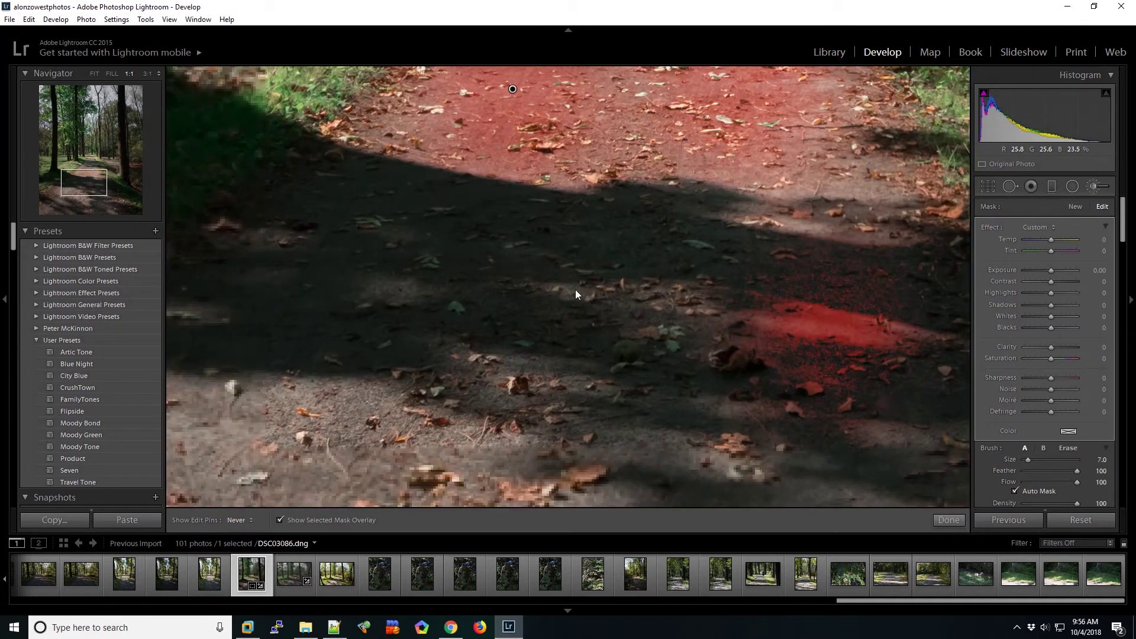
Add the small light spots in the path's shadow to the mask, enlarging the brush to size 18
key("h")
key("h")
scroll(336, 379, "up", 5)
left_click(349, 407)
scroll(459, 327, "up", 2)
left_click(507, 380)
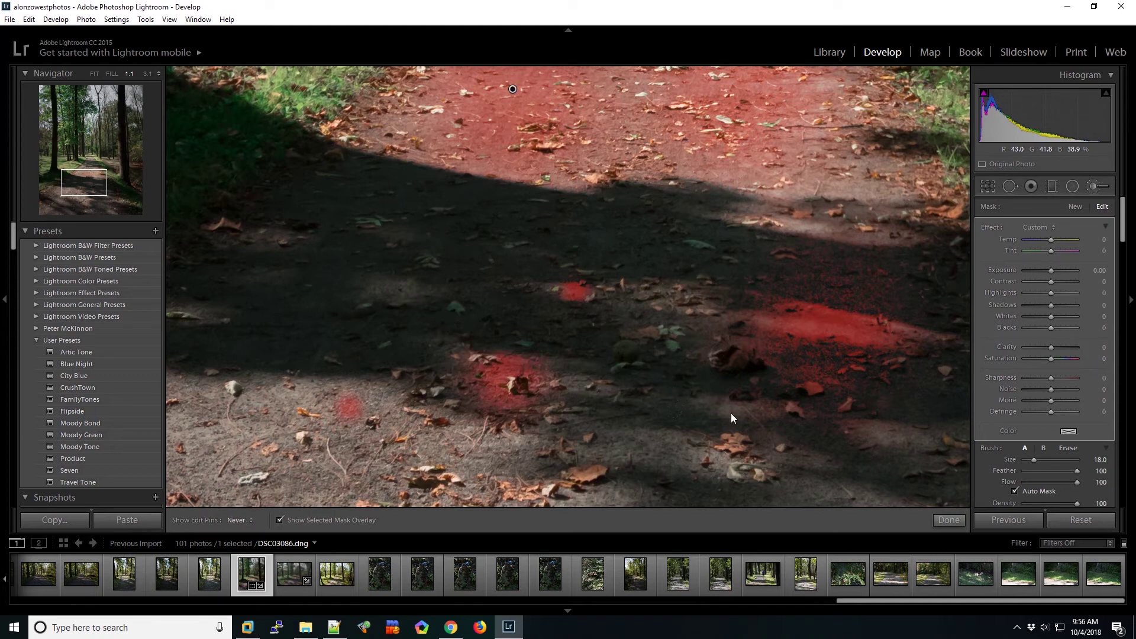
key("h")
key("h")
left_click(727, 459)
key("h")
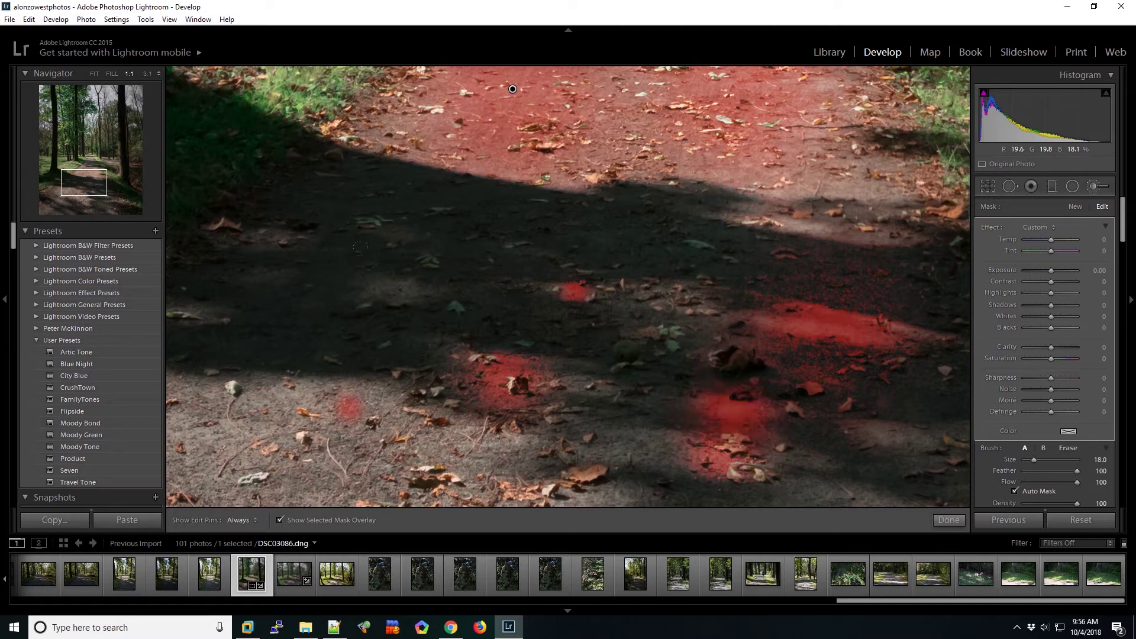
Add the faint light patch near the left side of the path's shadow to the mask, enlarging the brush to 34
key("h")
left_click_drag(371, 383, 565, 381)
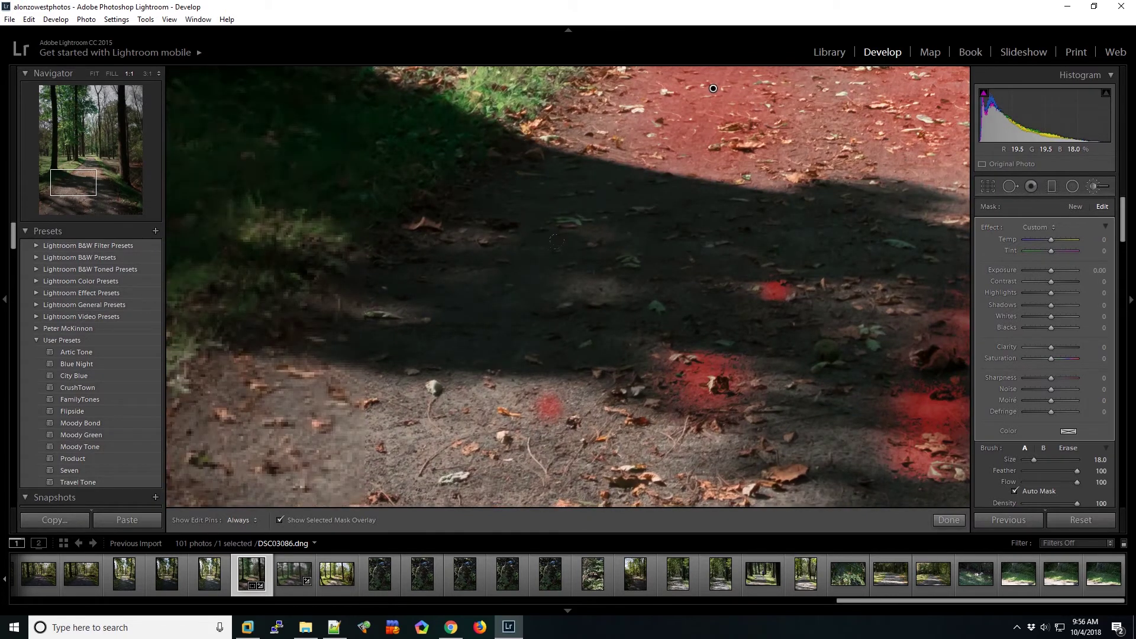
scroll(396, 344, "up", 2)
scroll(359, 288, "up", 5)
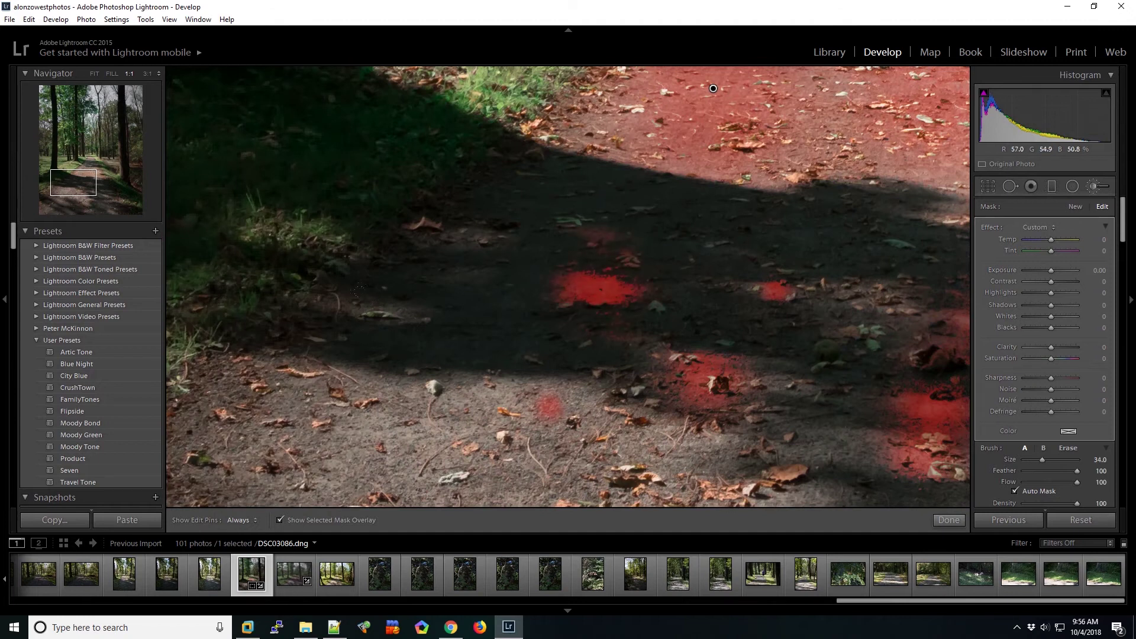
Paint the sunlit foreground areas of the path into the mask with a size 43 brush and the overlay shown
scroll(359, 290, "up", 4)
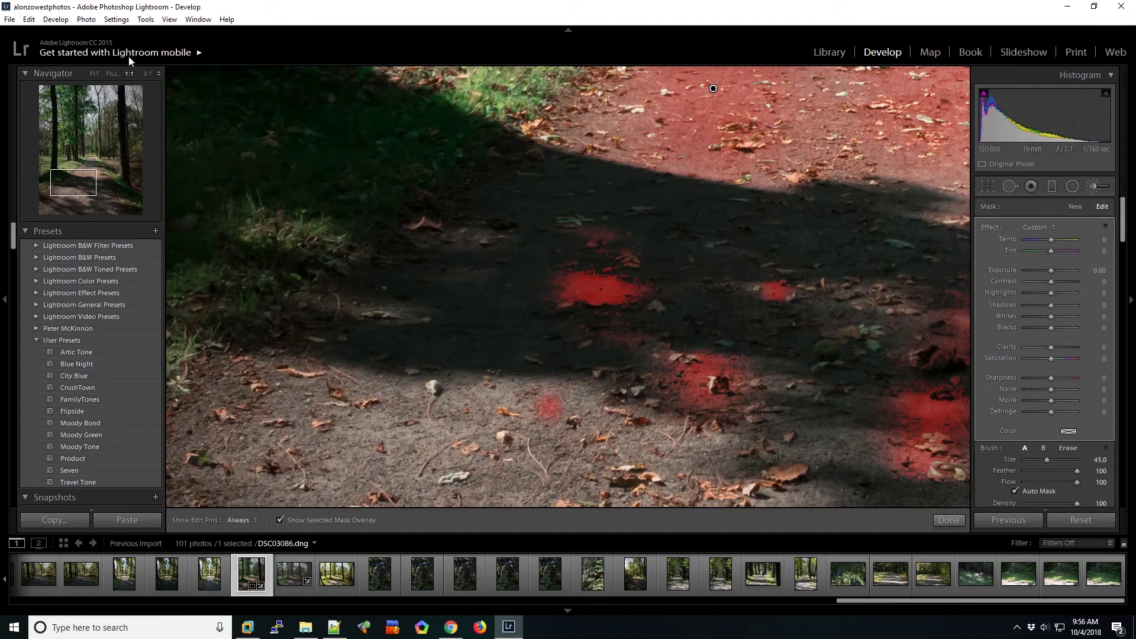
left_click(111, 73)
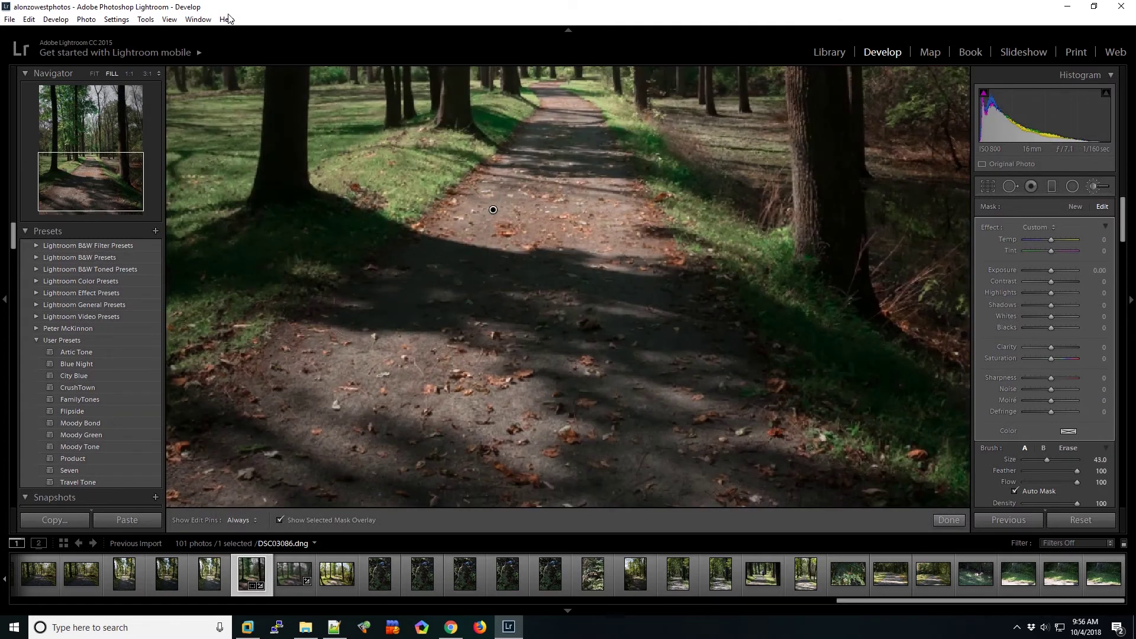
key("o")
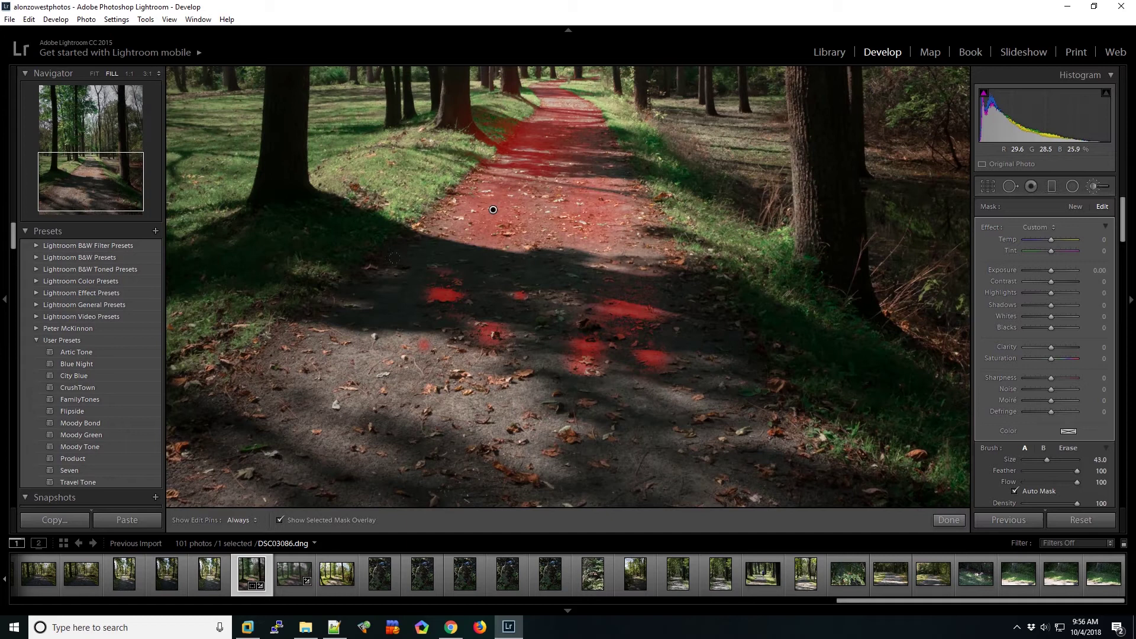
left_click_drag(499, 409, 533, 425)
key("h")
key("h")
left_click_drag(343, 355, 414, 355)
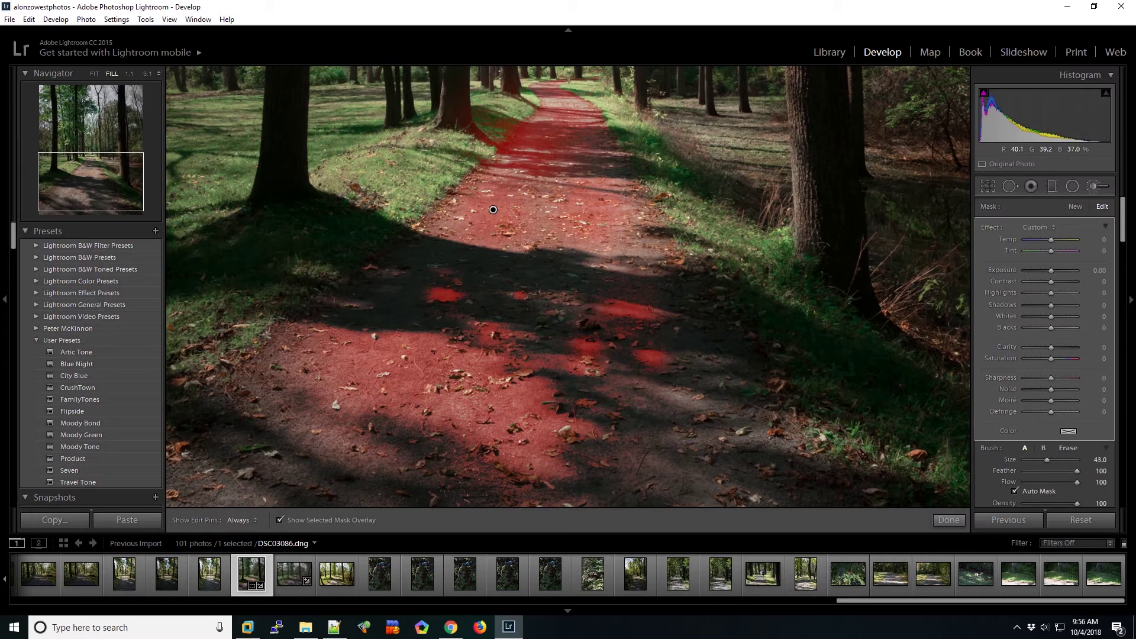
key("h")
key("h")
mouse_move(681, 403)
left_mouse_down()
mouse_move(645, 414)
mouse_move(707, 430)
left_mouse_up()
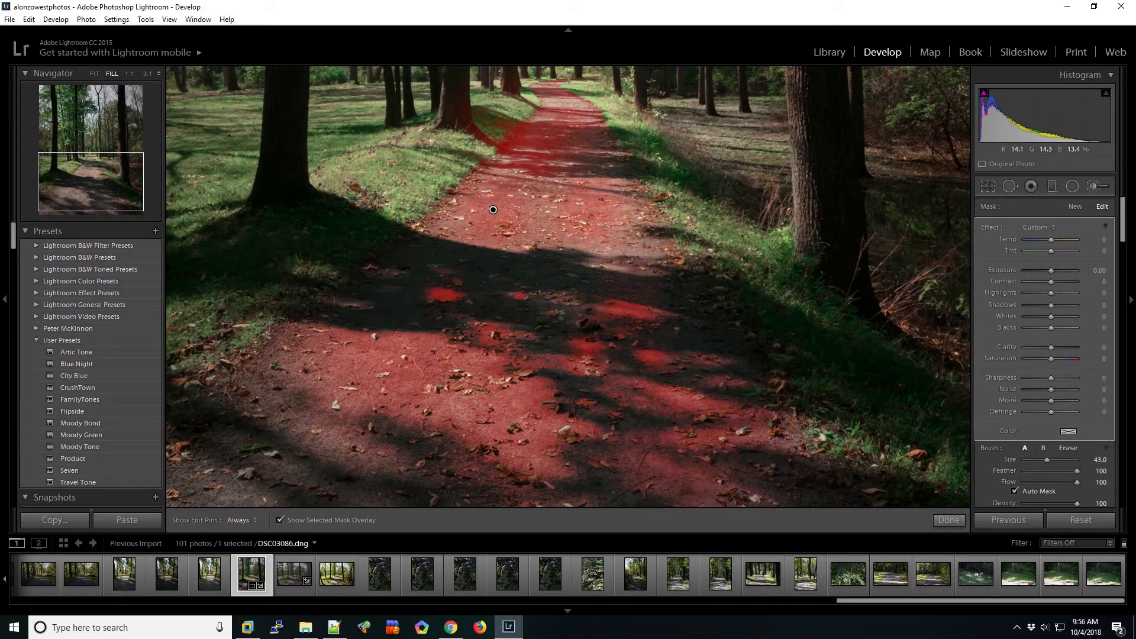
left_click_drag(598, 456, 631, 320)
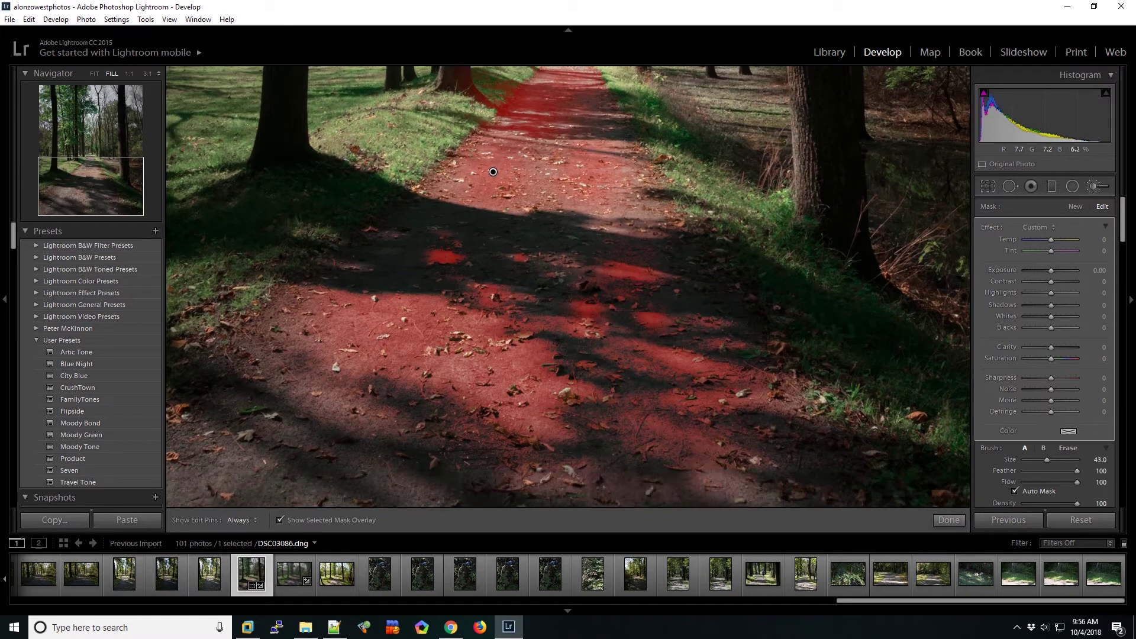
Add the light patches along the path's near edge to the mask and undo the stroke over the central shadow
key("h")
left_click(228, 472)
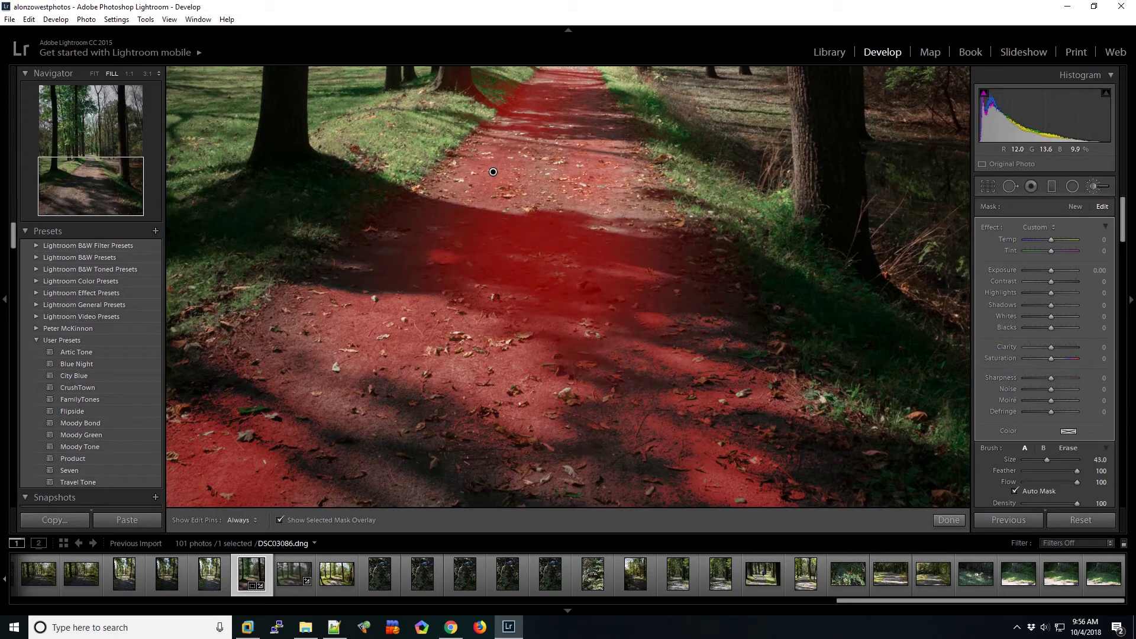
key("ctrl+z")
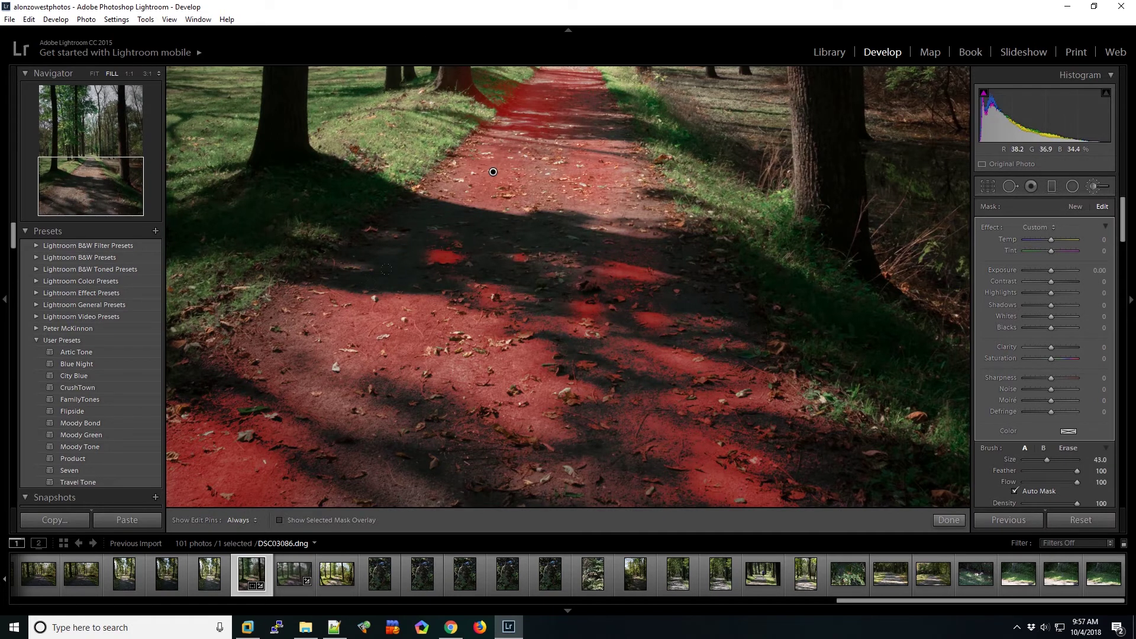
Raise the sunlit path mask's exposure to 0.51, increase its highlights and finish the brush adjustment
left_click(94, 75)
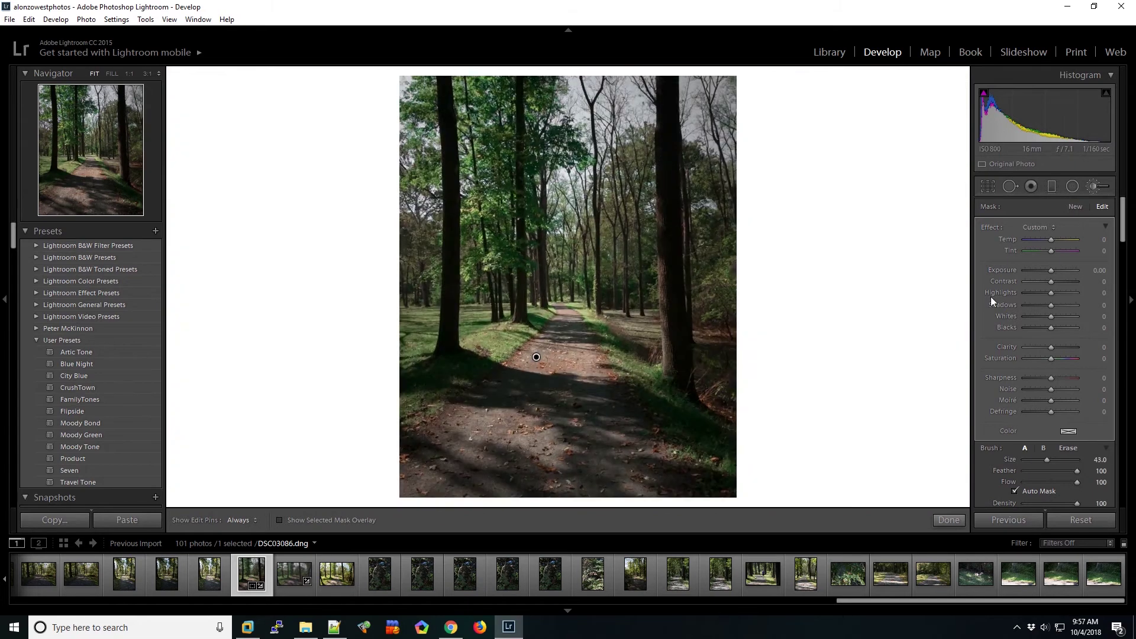
left_click_drag(1052, 271, 1054, 271)
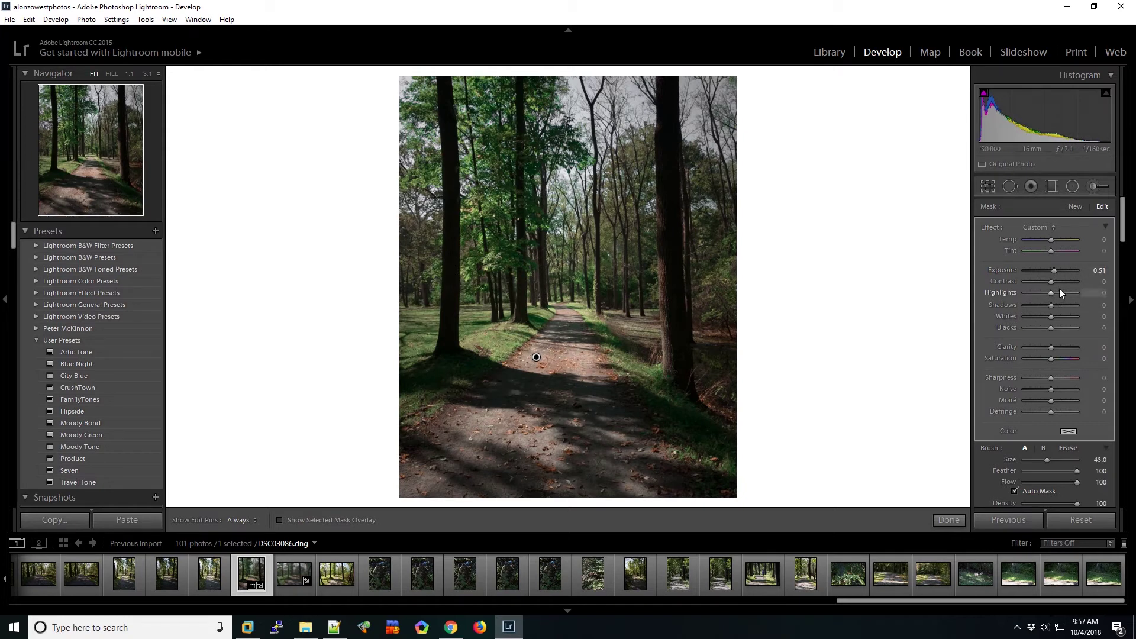
left_click_drag(1050, 292, 1056, 292)
left_click_drag(1056, 292, 1056, 292)
left_click(953, 521)
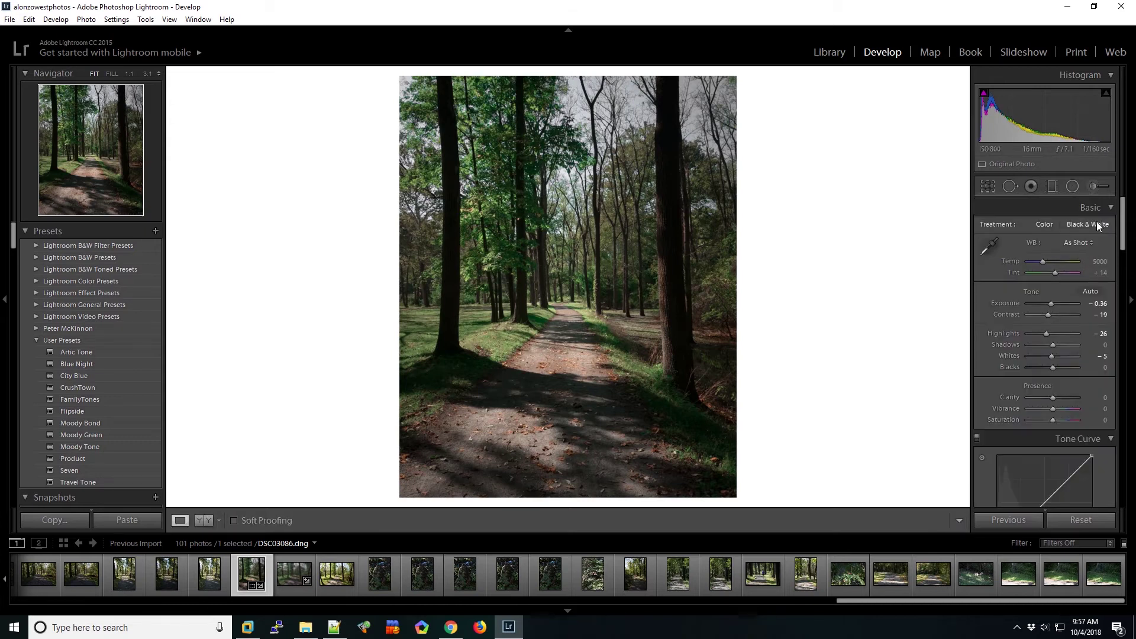
Paint a new size 43 Adjustment Brush mask over the shadows on the near path, its verges and the tree bases
left_click(1097, 187)
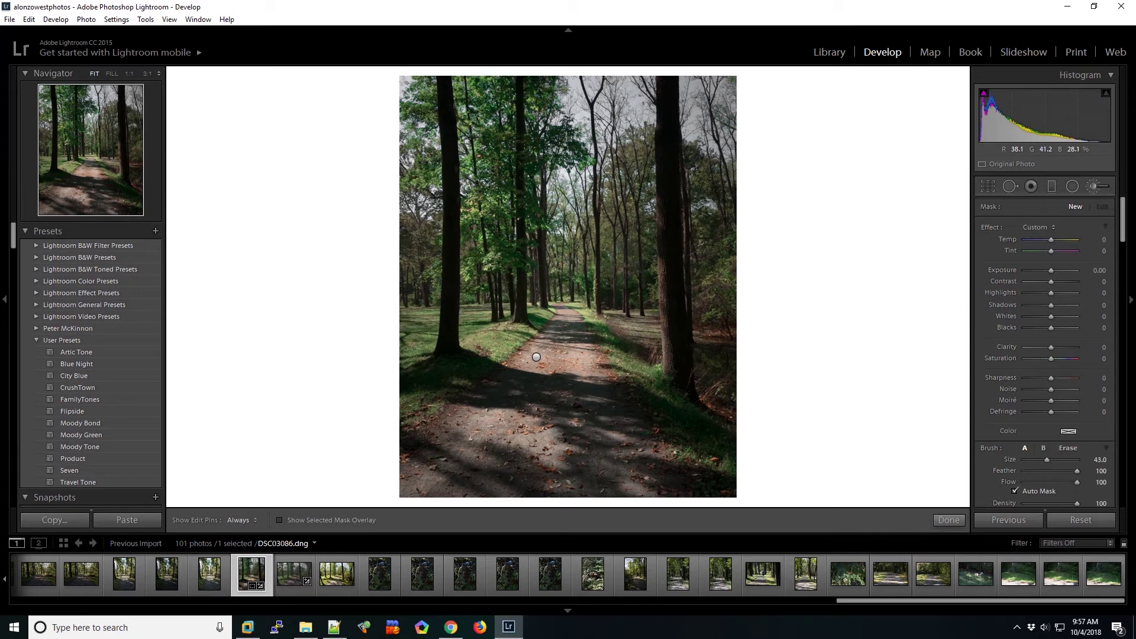
left_click(112, 74)
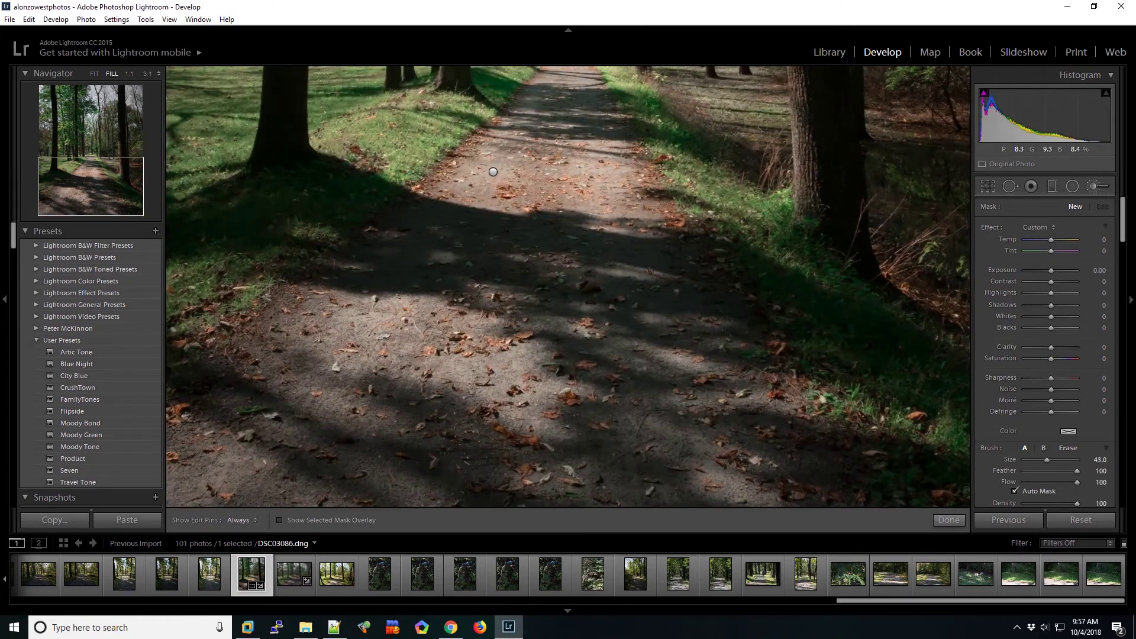
left_click(419, 215)
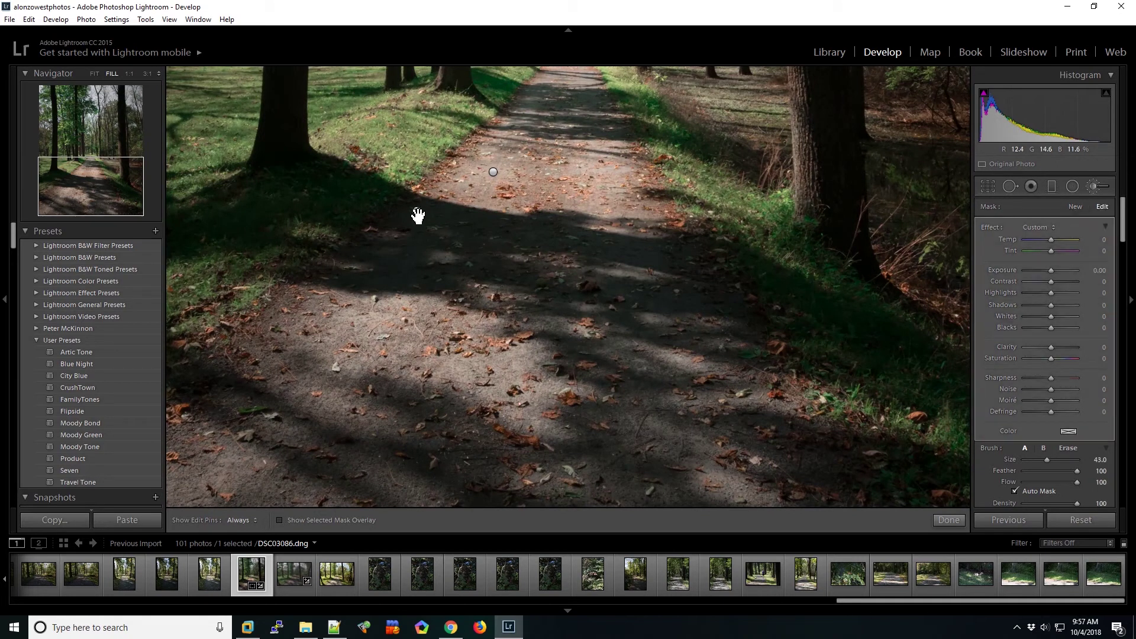
left_click(419, 215)
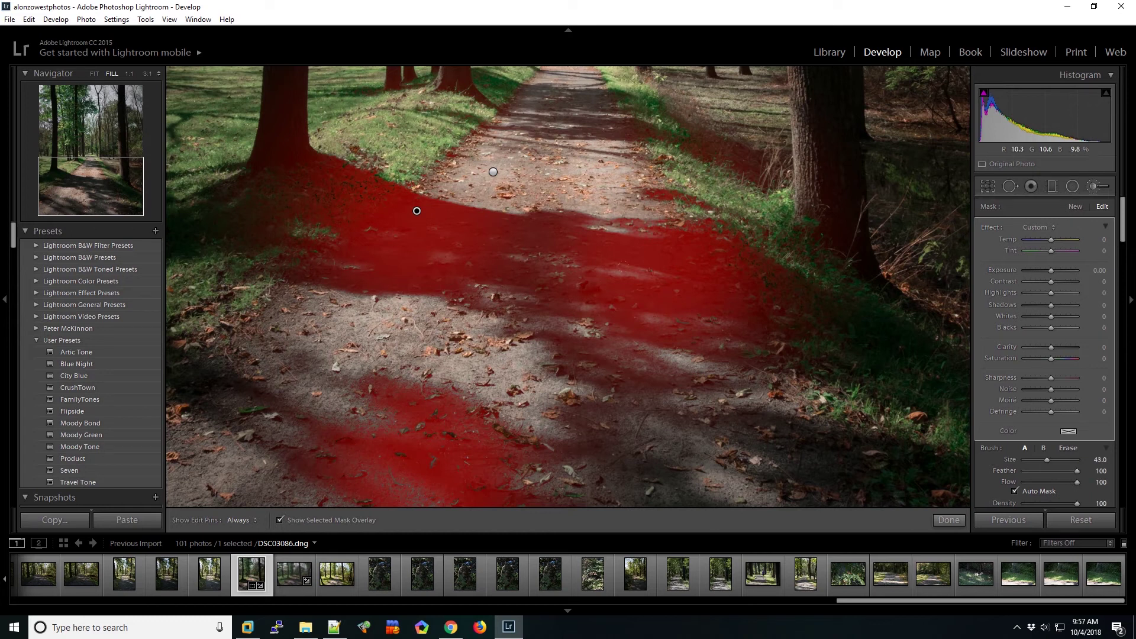
key("h")
key("h")
left_click_drag(771, 421, 876, 450)
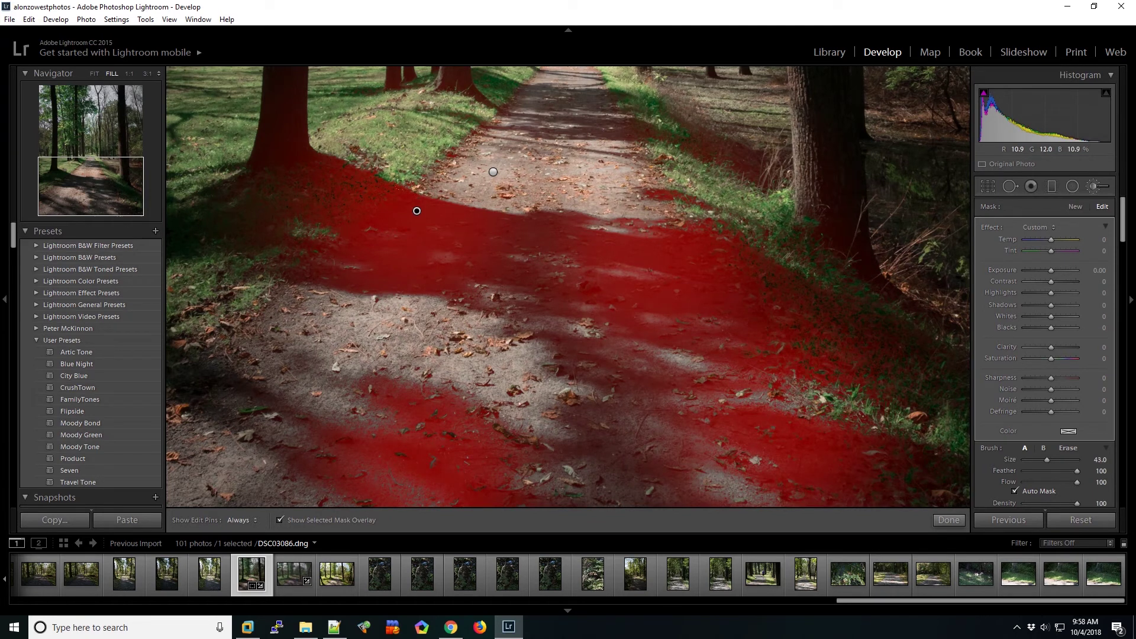
left_click(551, 335)
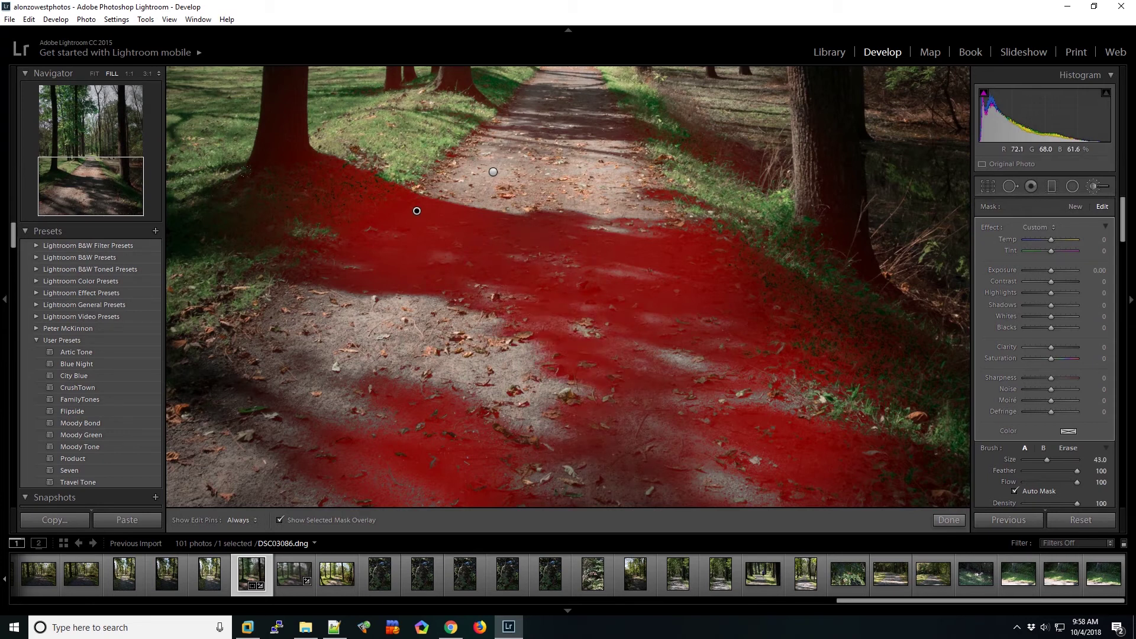
key("alt")
key("space")
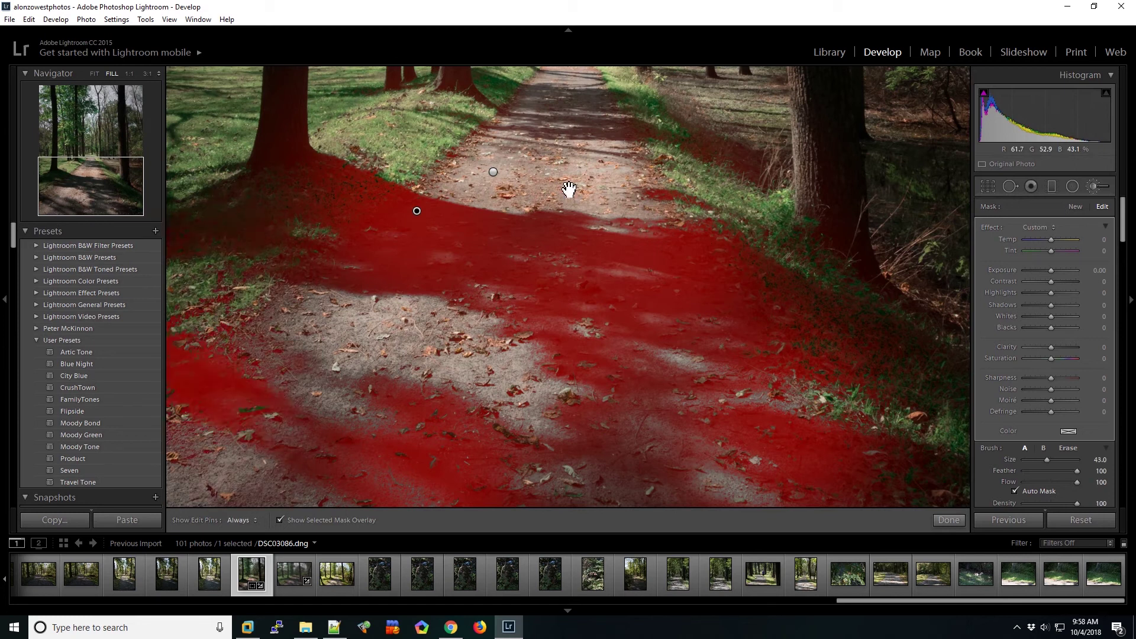
Reduce the brush size to 33 and add the shadows across the far path and distant woods to the mask
left_click_drag(568, 187, 563, 381)
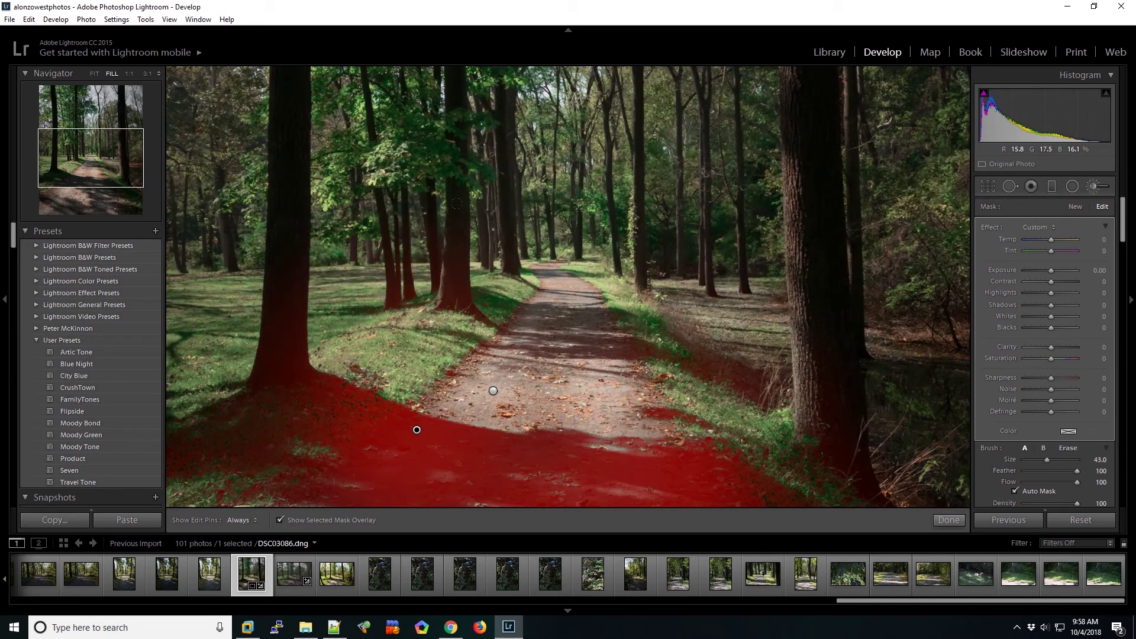
scroll(599, 355, "down", 3)
key("h")
key("h")
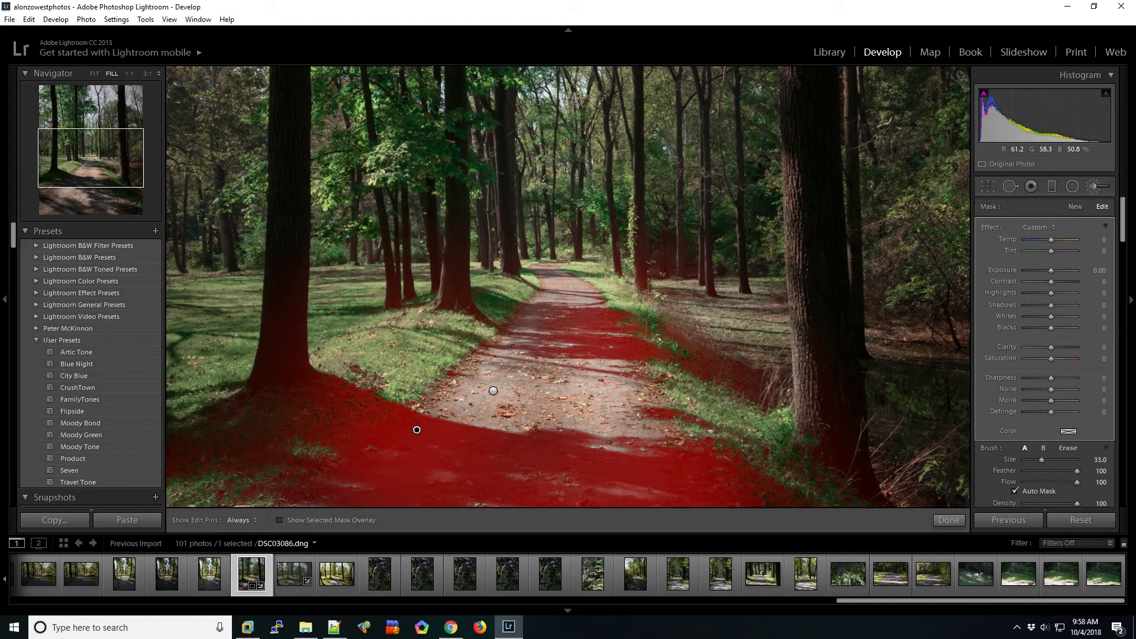
Set the shadow mask's exposure to -0.32 and shadows to -20, and finish the brush adjustment
left_click(91, 73)
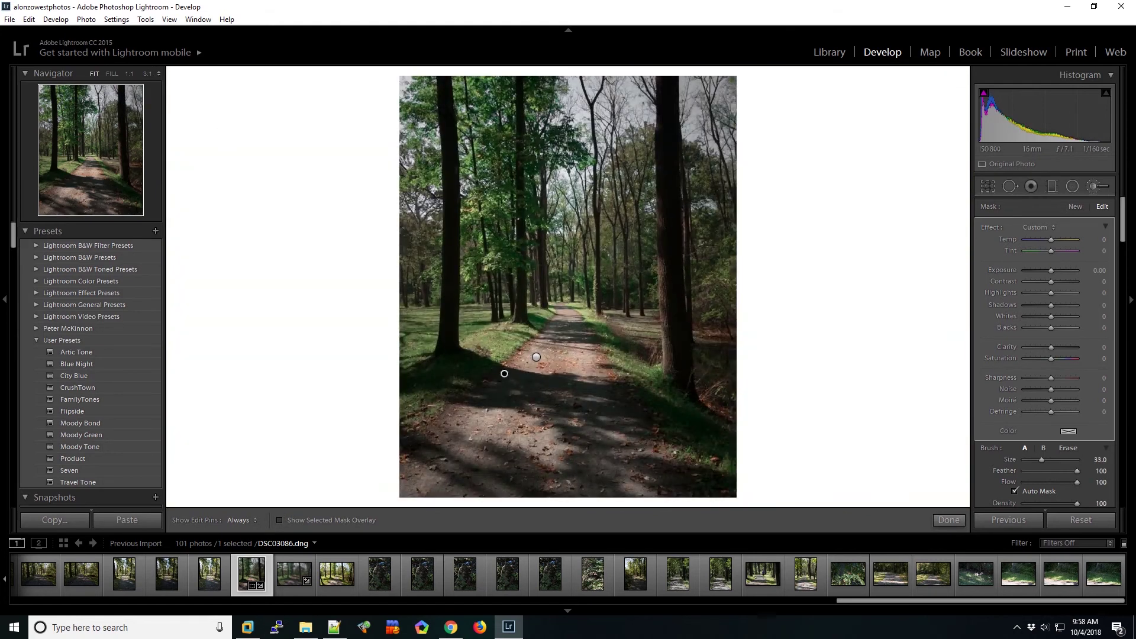
left_click_drag(1052, 270, 1050, 271)
left_click_drag(1046, 305, 1045, 304)
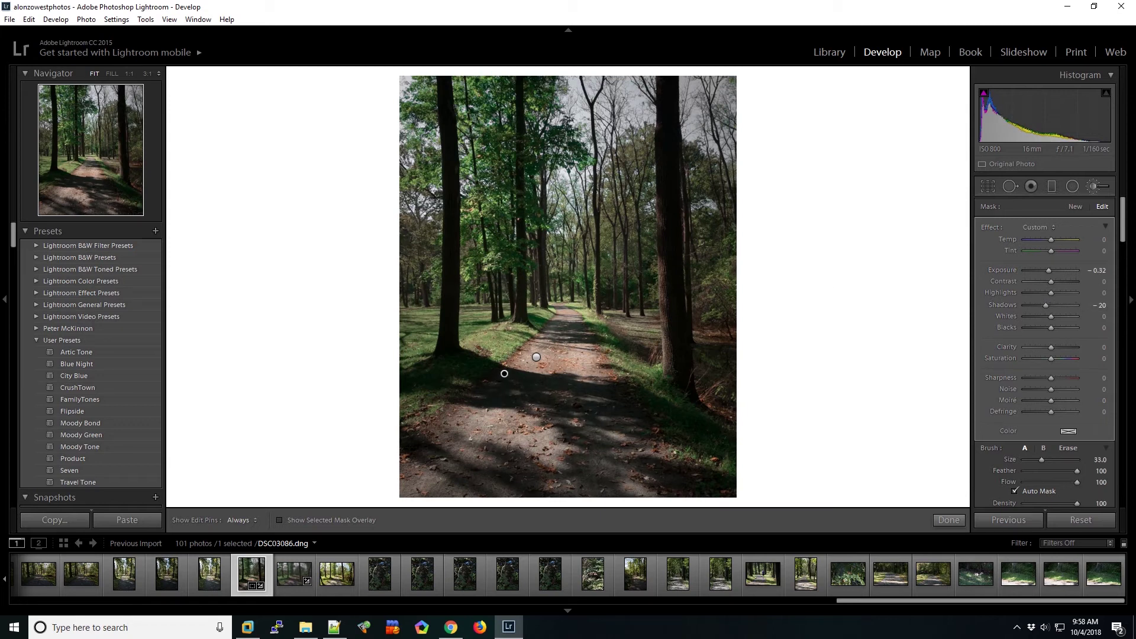
left_click(950, 520)
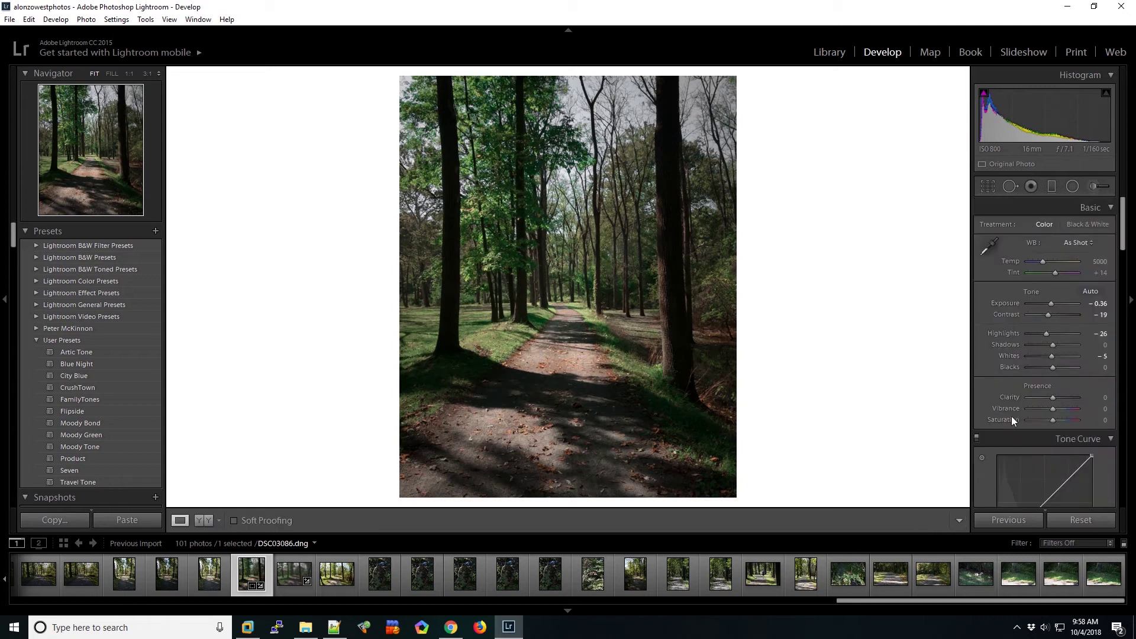
Place a diagonal graduated filter over the photo's left side with exposure -0.20 and shadows 100
left_click(1052, 190)
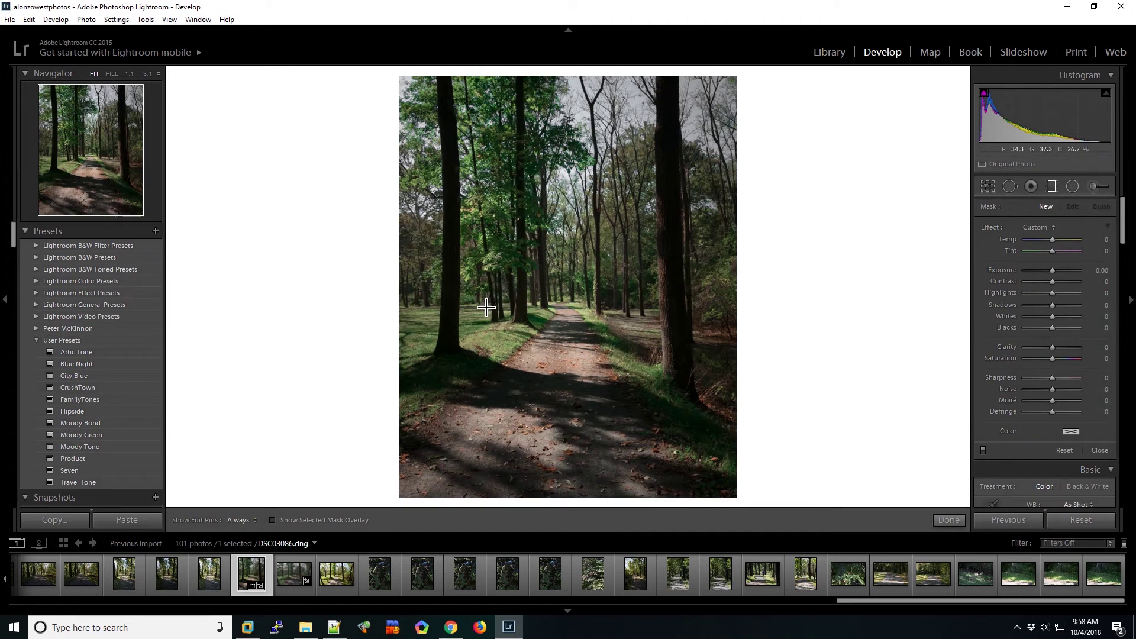
left_click_drag(526, 350, 523, 245)
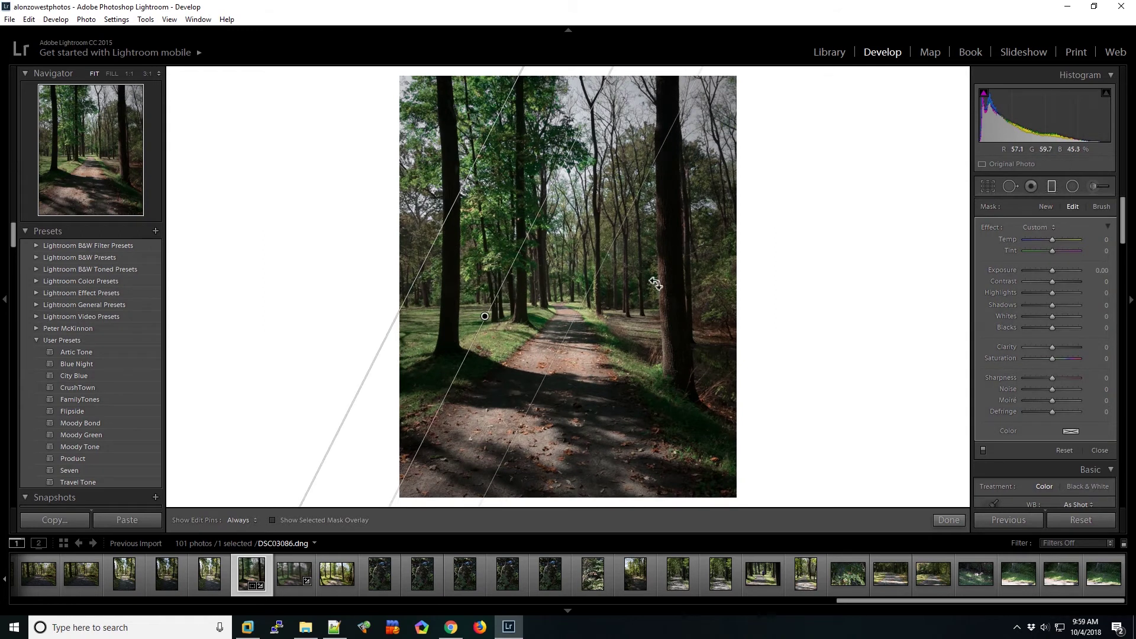
left_click(1050, 270)
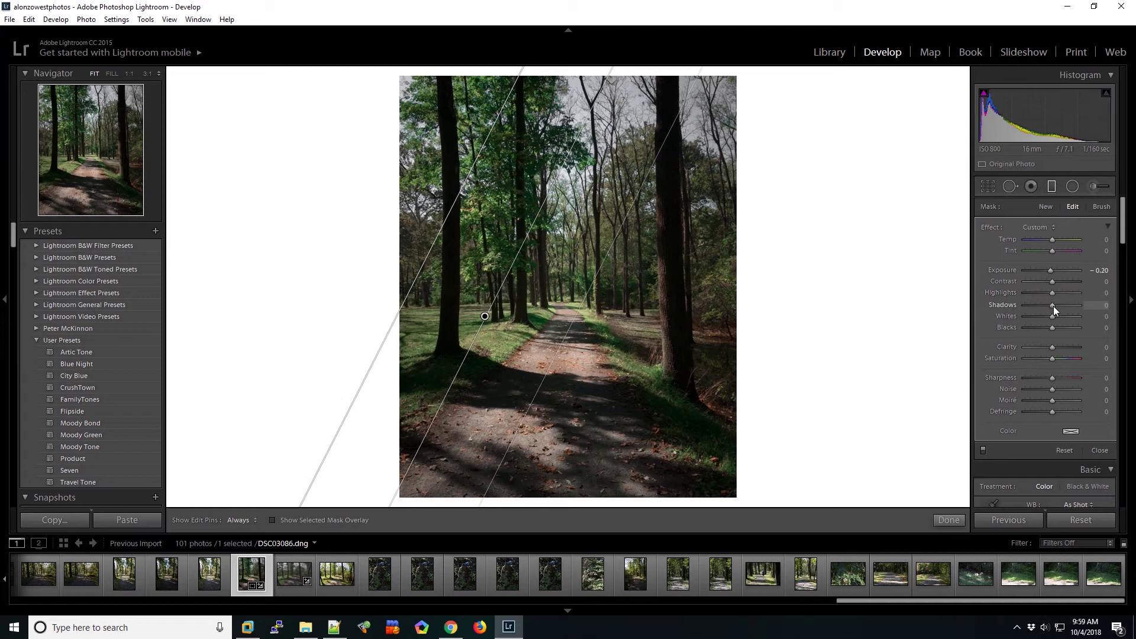
left_click_drag(1074, 304, 1094, 306)
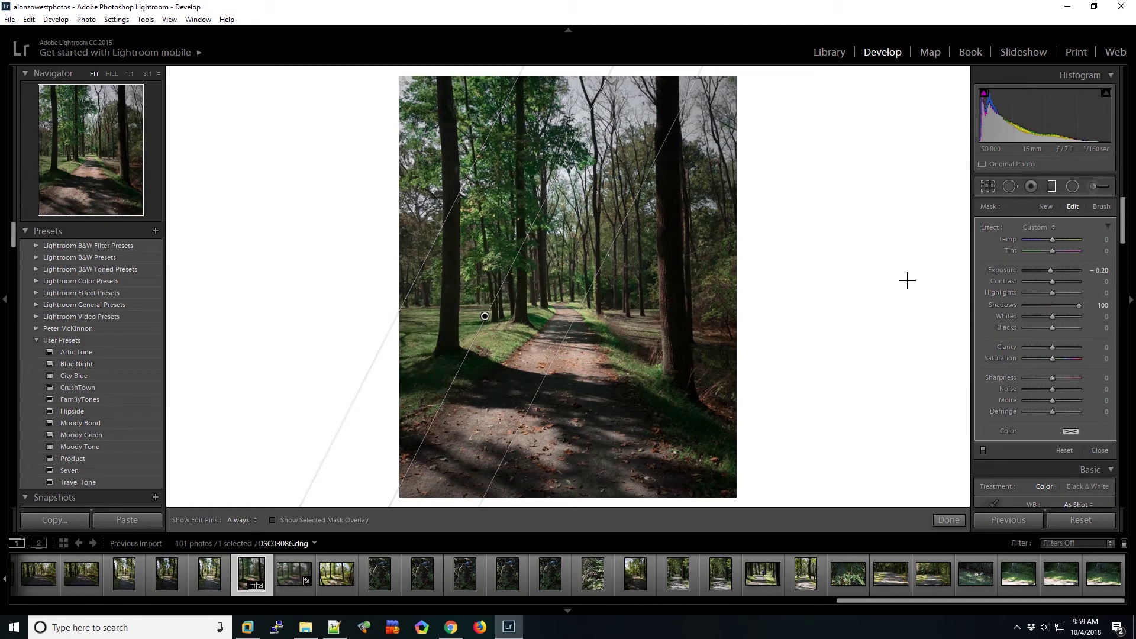
Duplicate the graduated filter, move the copy right of the path, rotate it to cover the right side and finish
right_click(489, 317)
left_click(504, 325)
left_click_drag(486, 318, 597, 319)
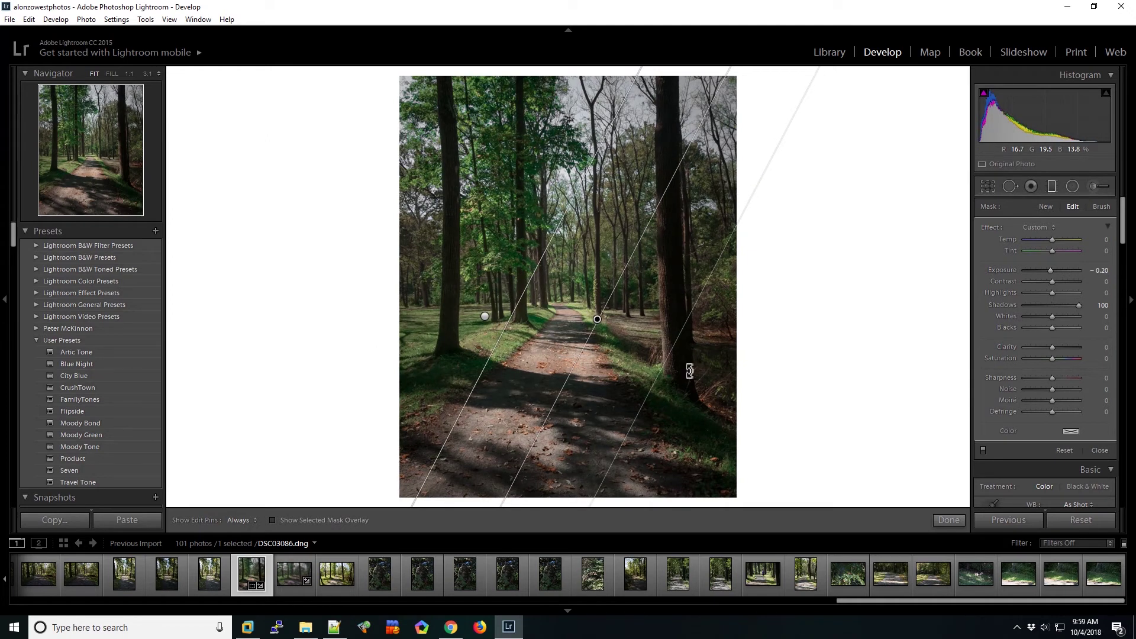
left_click_drag(688, 376, 698, 397)
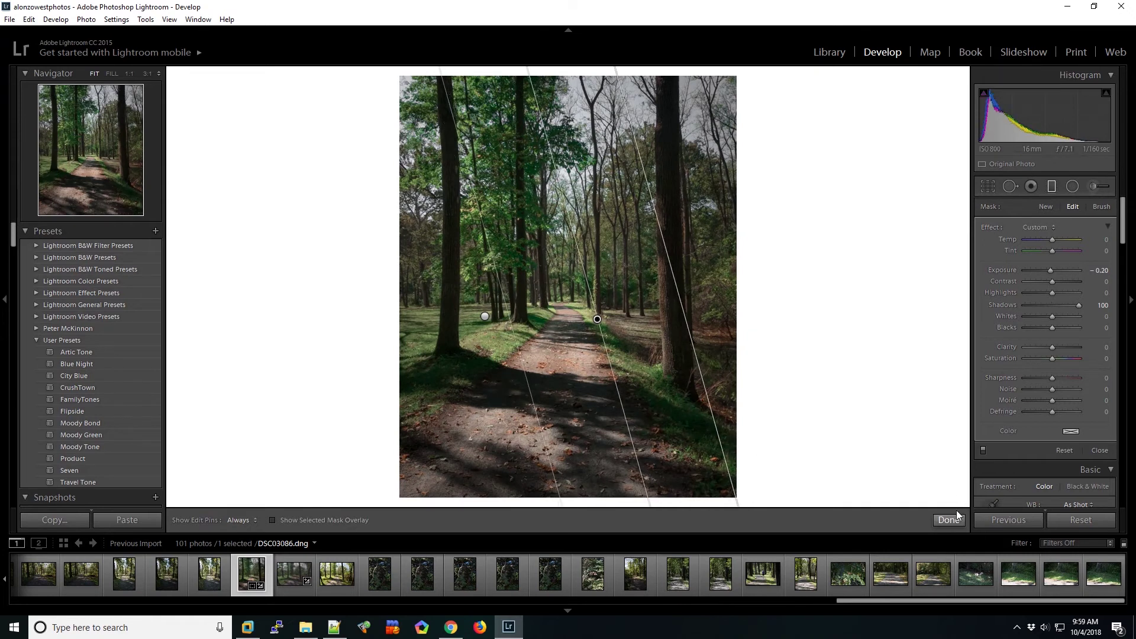
left_click(956, 516)
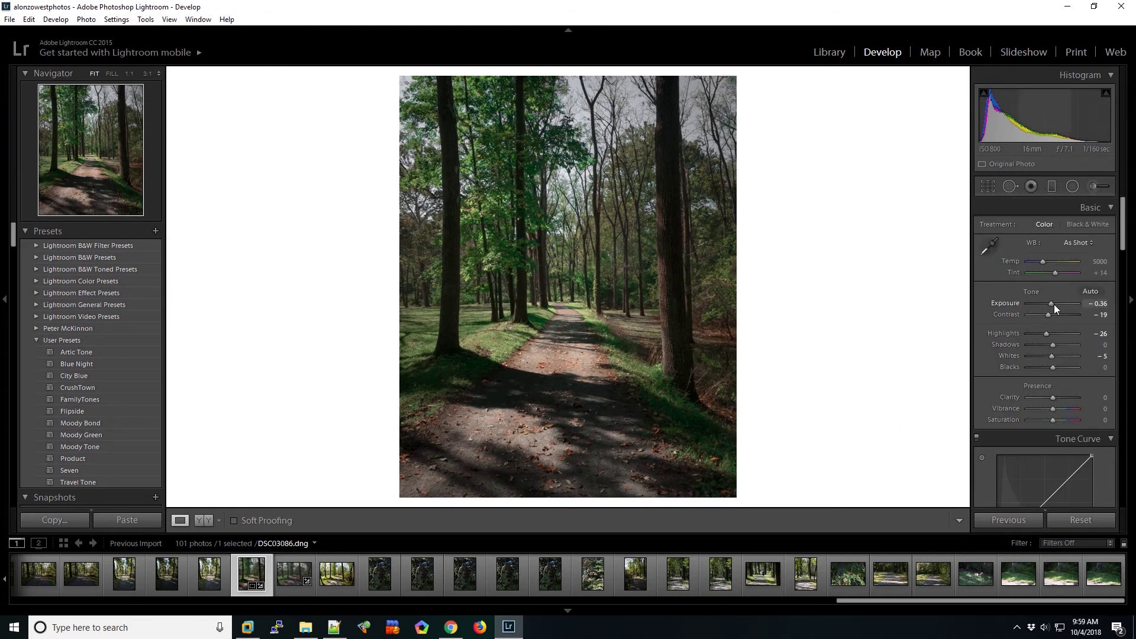
Reset the photo's overall contrast to 0
mouse_move(1048, 315)
left_mouse_down()
mouse_move(1037, 316)
mouse_move(1049, 315)
left_mouse_up()
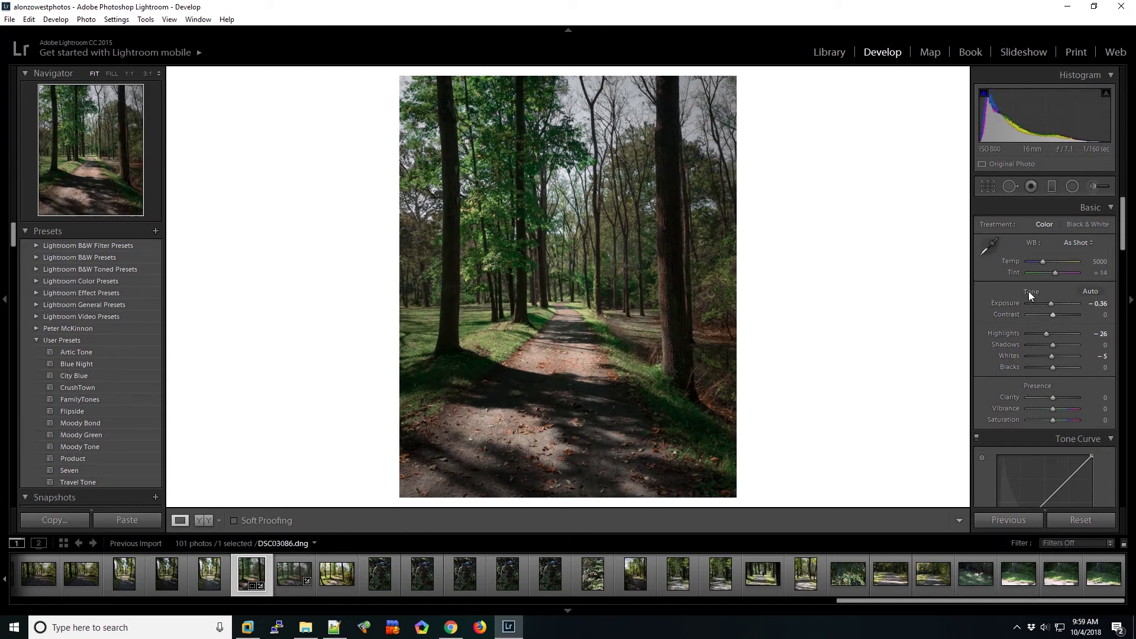
Set the photo's exposure to -0.48, then add three points to the RGB tone curve and raise its black point for faded shadows
left_click_drag(1051, 303, 1049, 305)
left_click_drag(1121, 248, 1119, 279)
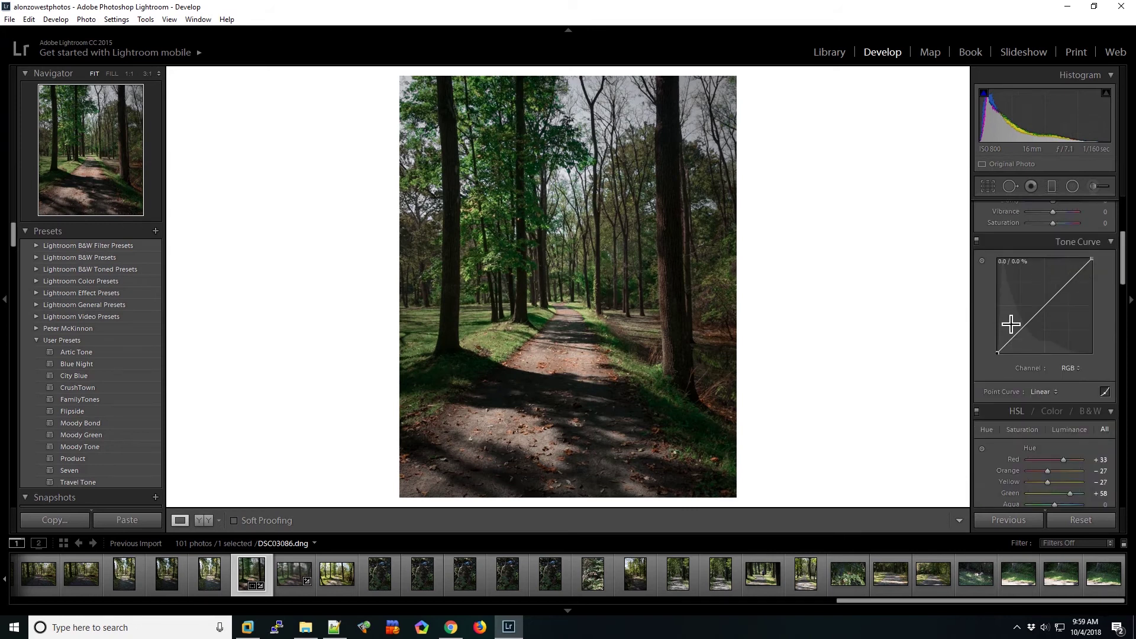
left_click(1048, 308)
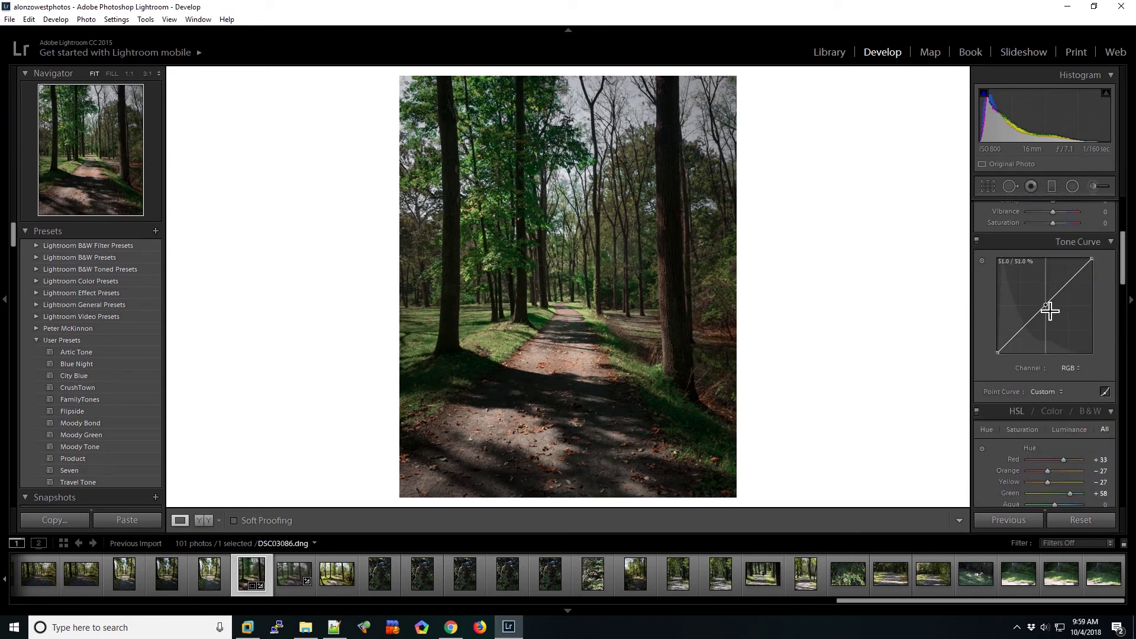
left_click(1070, 283)
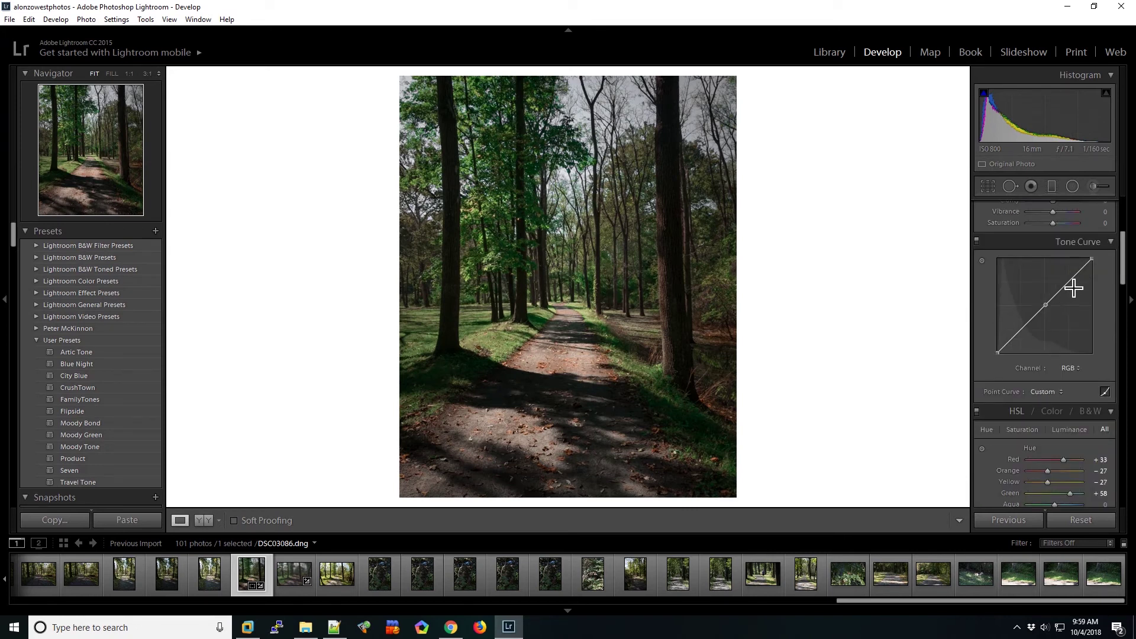
left_click(1024, 333)
left_click_drag(997, 353, 998, 345)
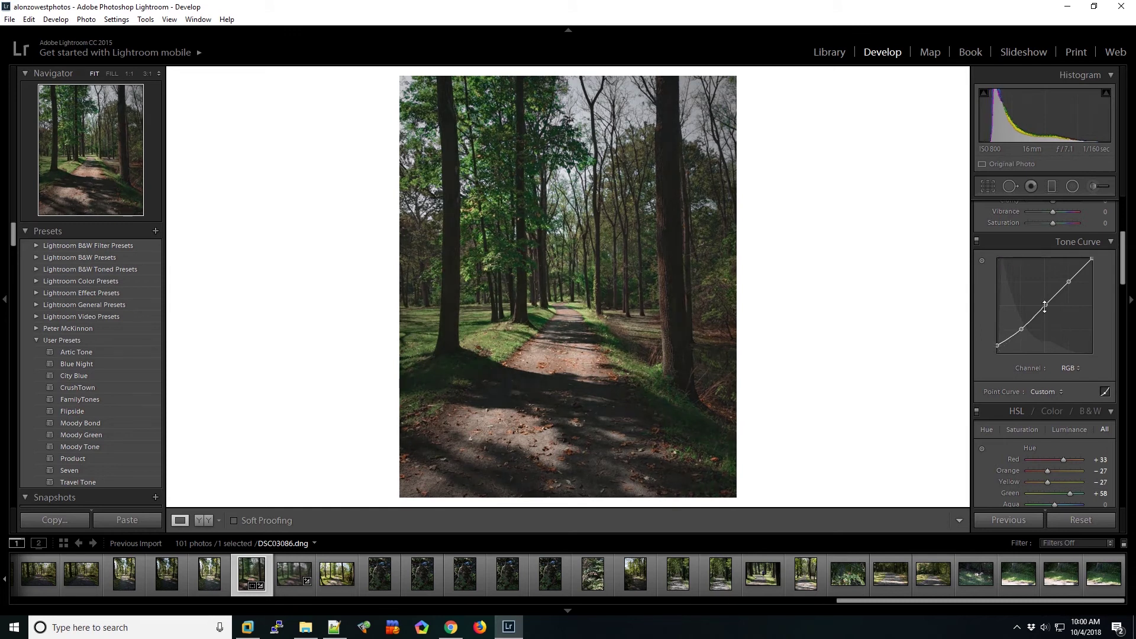
left_click_drag(1045, 311, 1043, 306)
Set the photo's overall contrast to -40, tint to +29 and temperature to 4143
scroll(1098, 240, "up", 4)
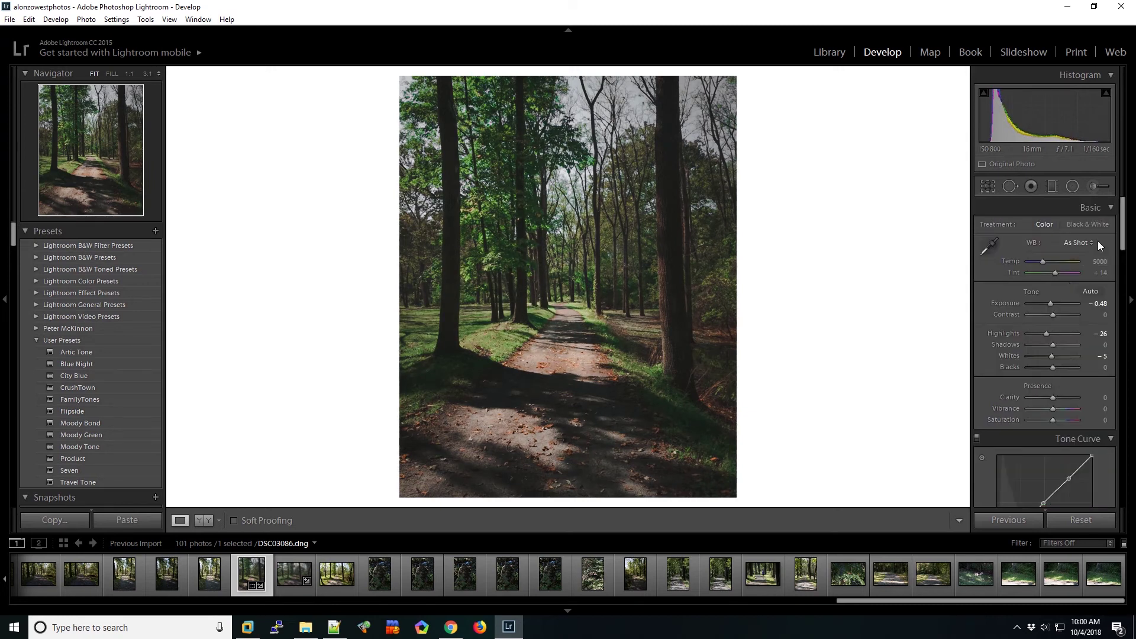
left_click_drag(1052, 314, 1046, 313)
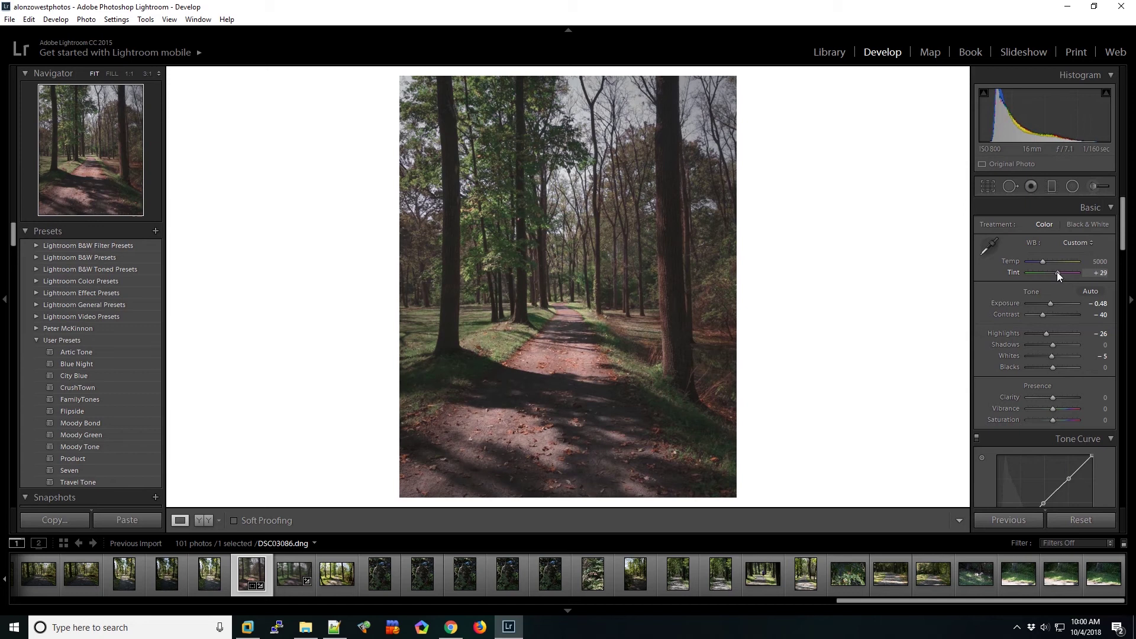
left_click_drag(1045, 261, 1038, 261)
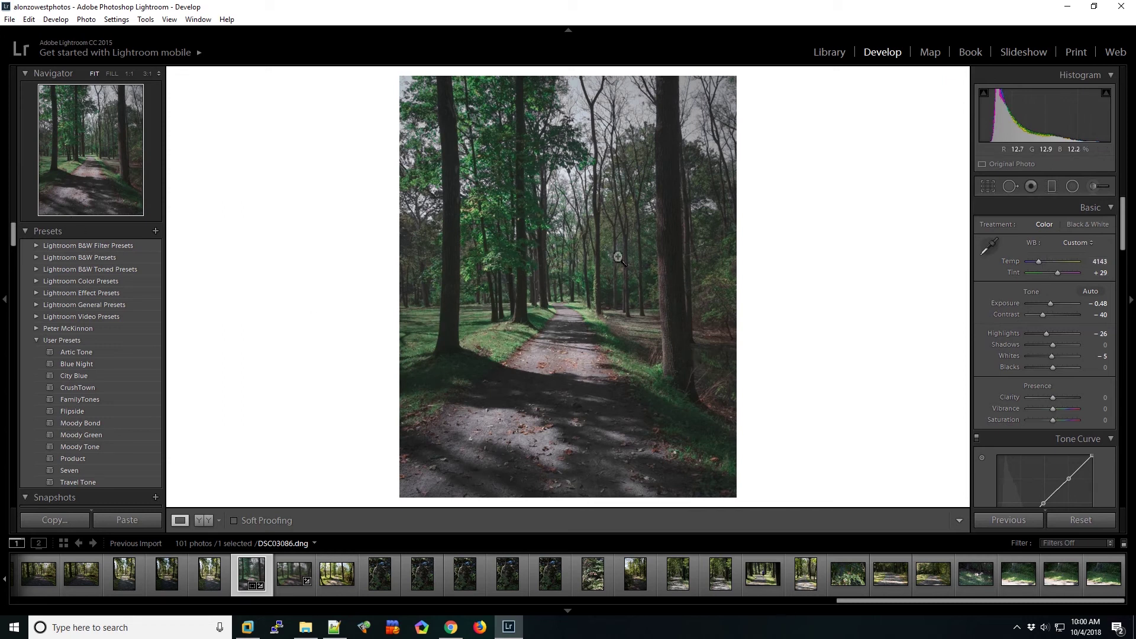
In the camera calibration, set the green primary hue to +100 and reduce the green primary saturation
left_click_drag(1122, 225, 1127, 484)
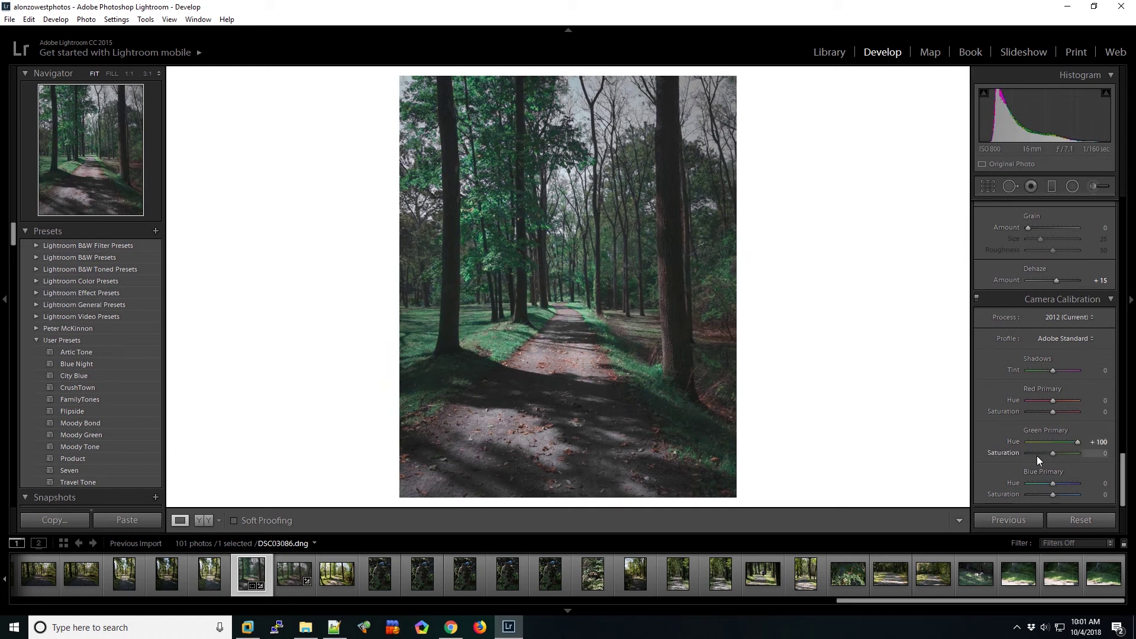
left_click_drag(1052, 453, 1042, 459)
left_click_drag(1042, 454, 1036, 454)
Place a tall elliptical radial filter around the path with feather 100 and exposure about -1.5 to darken the surroundings, and finish it
left_click(1072, 186)
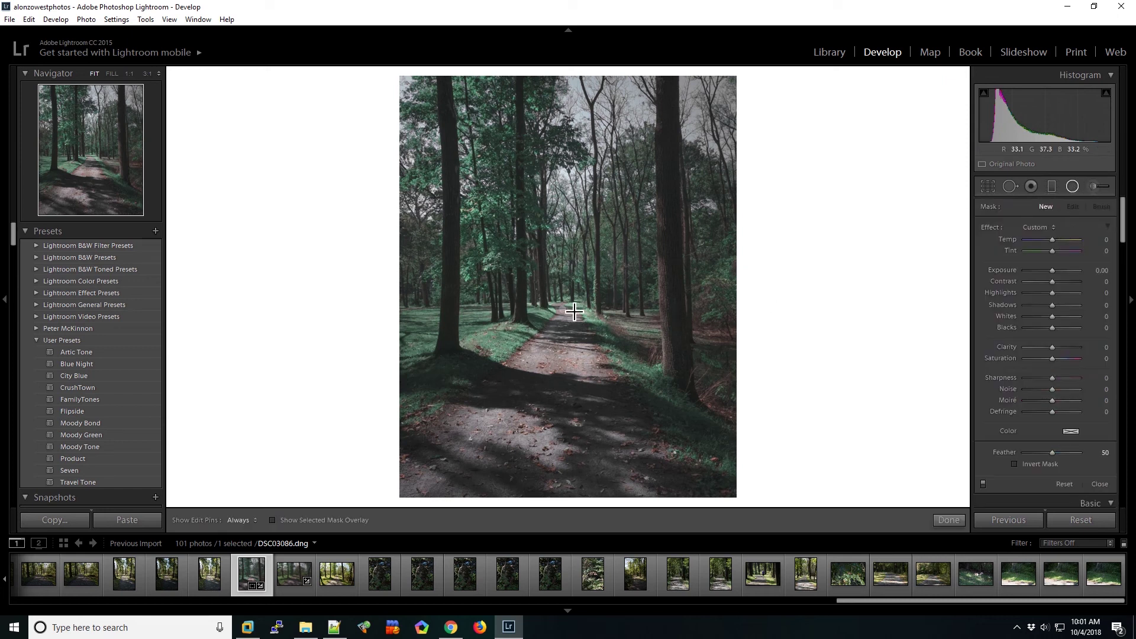
left_click_drag(562, 309, 657, 468)
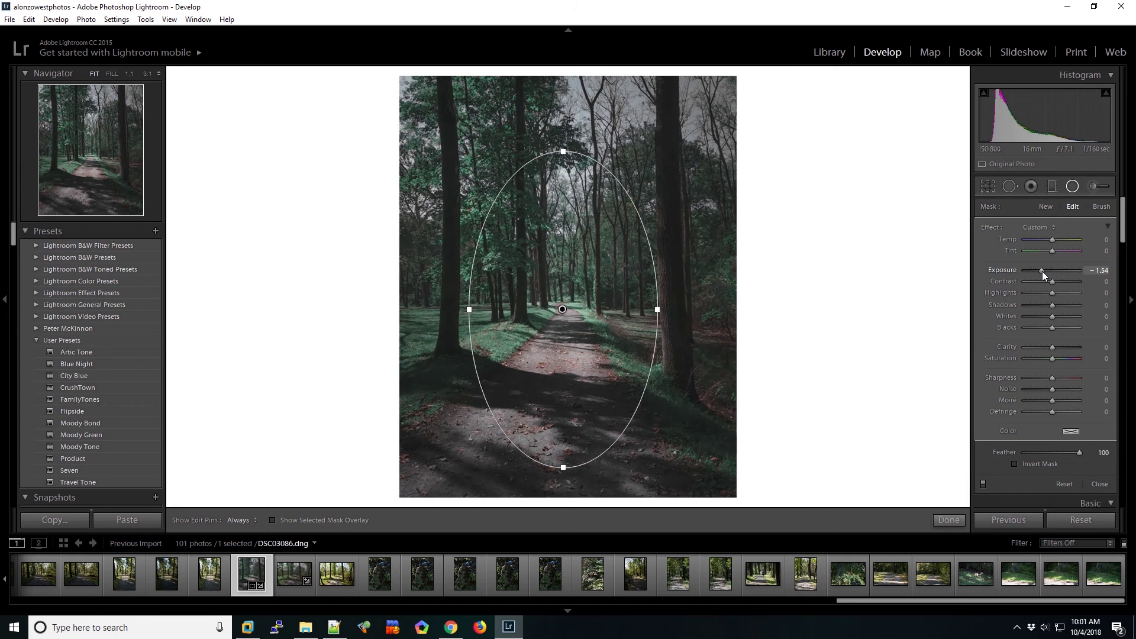
left_click_drag(1041, 271, 1040, 271)
left_click(949, 520)
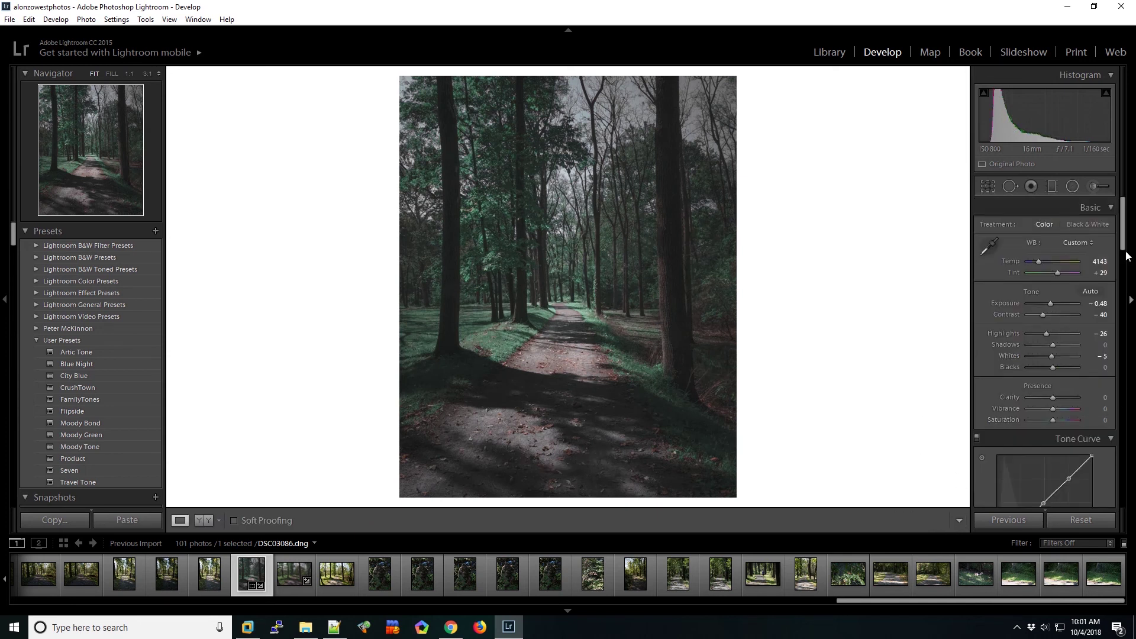
Bring the tone curve and HSL adjustments into view
left_click_drag(1126, 256, 1127, 283)
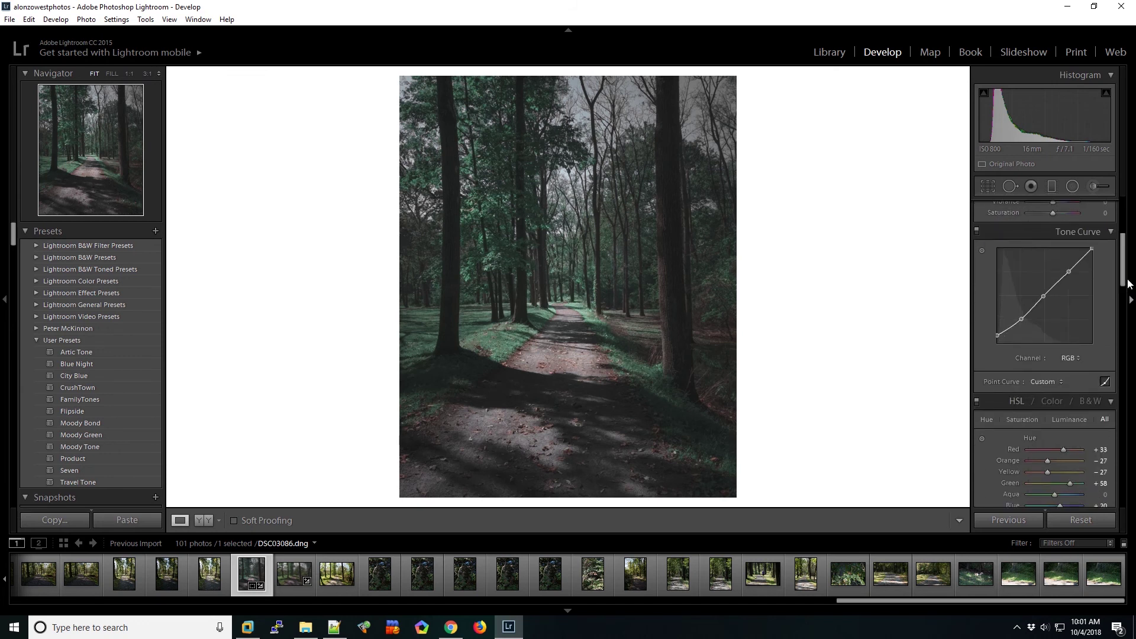